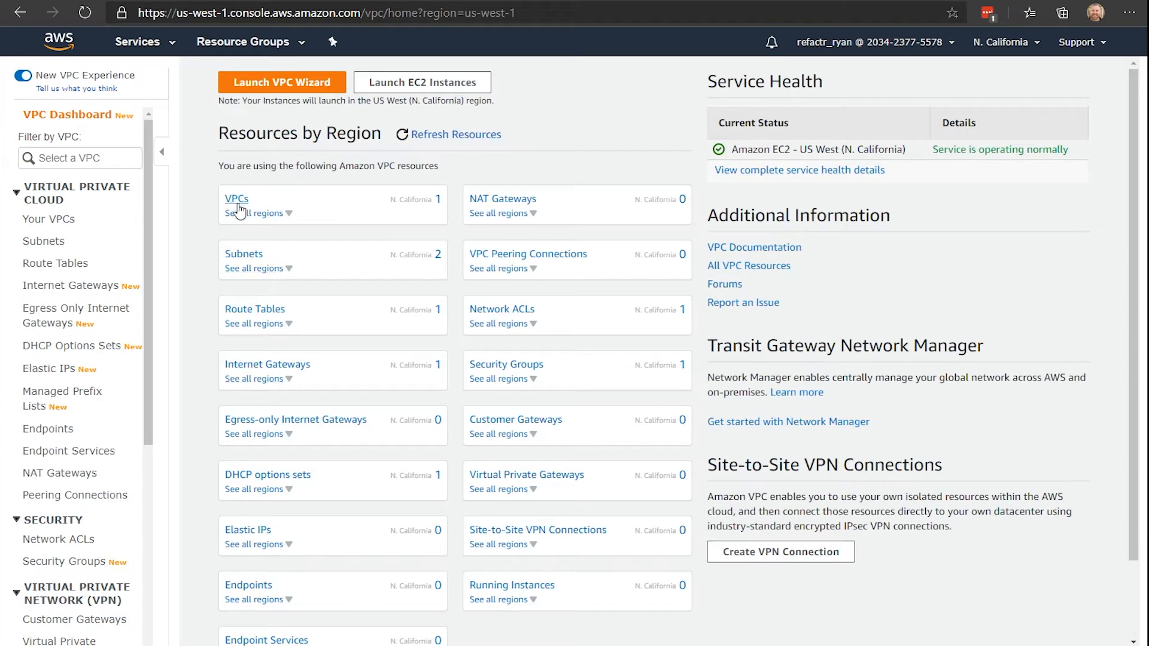
Check the existing VPCs and EC2 instances in the N. California region of the AWS console.
{"action": "left_click", "coordinate": [237, 198]}
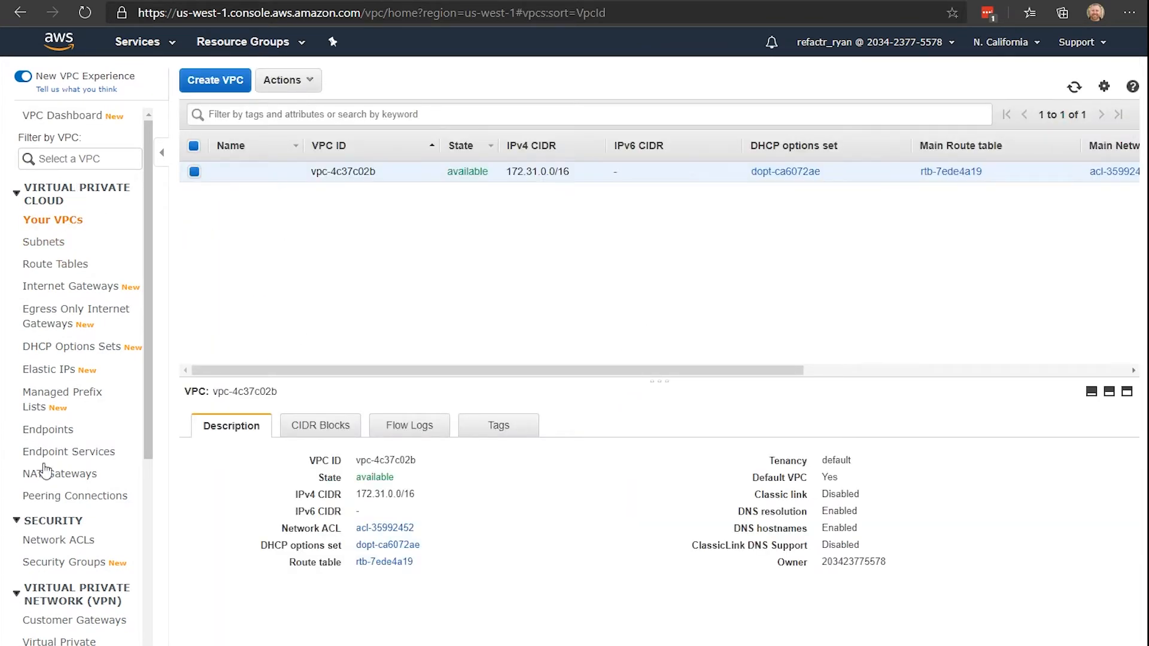
{"action": "left_click", "coordinate": [140, 43]}
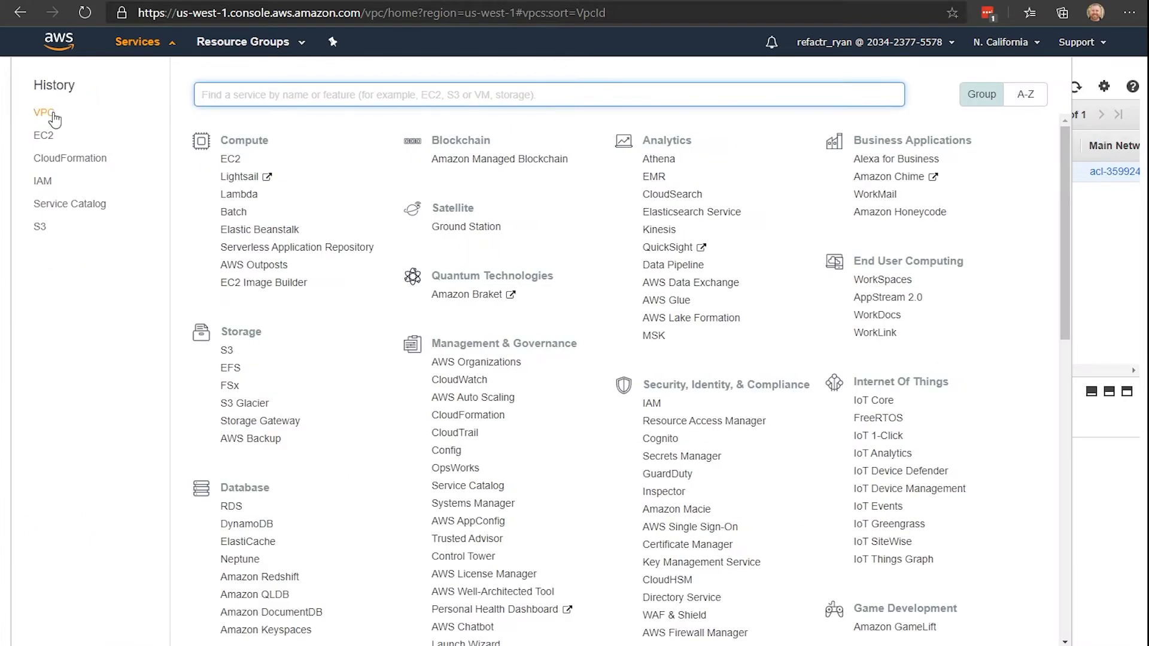
{"action": "left_click", "coordinate": [49, 136]}
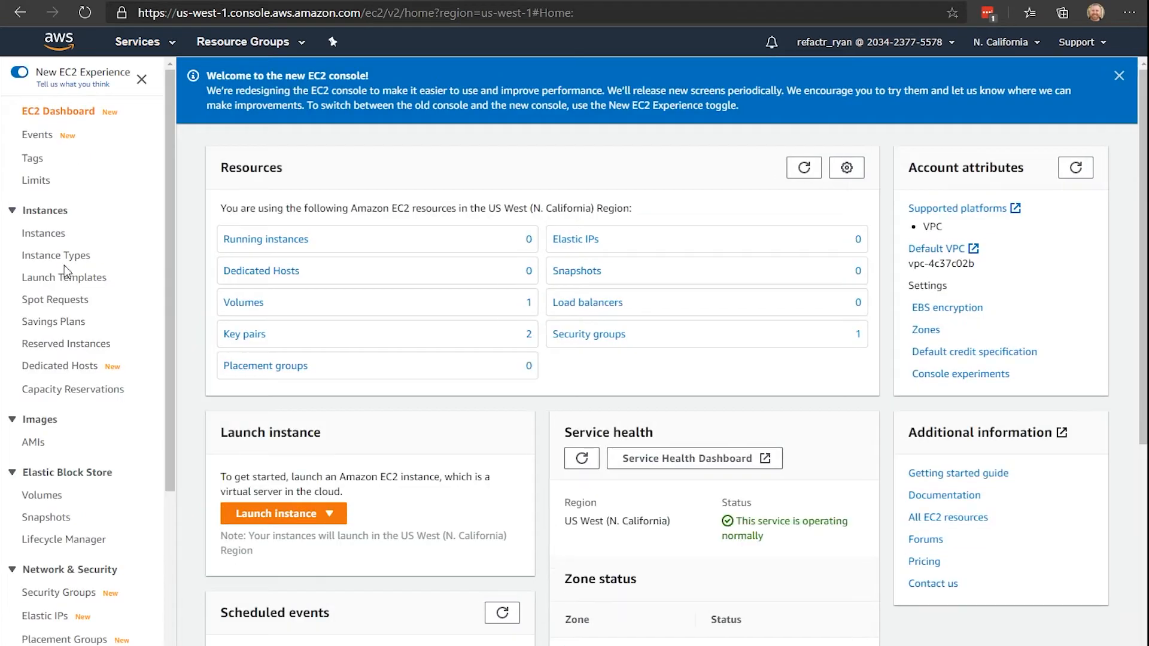
{"action": "left_click", "coordinate": [51, 238]}
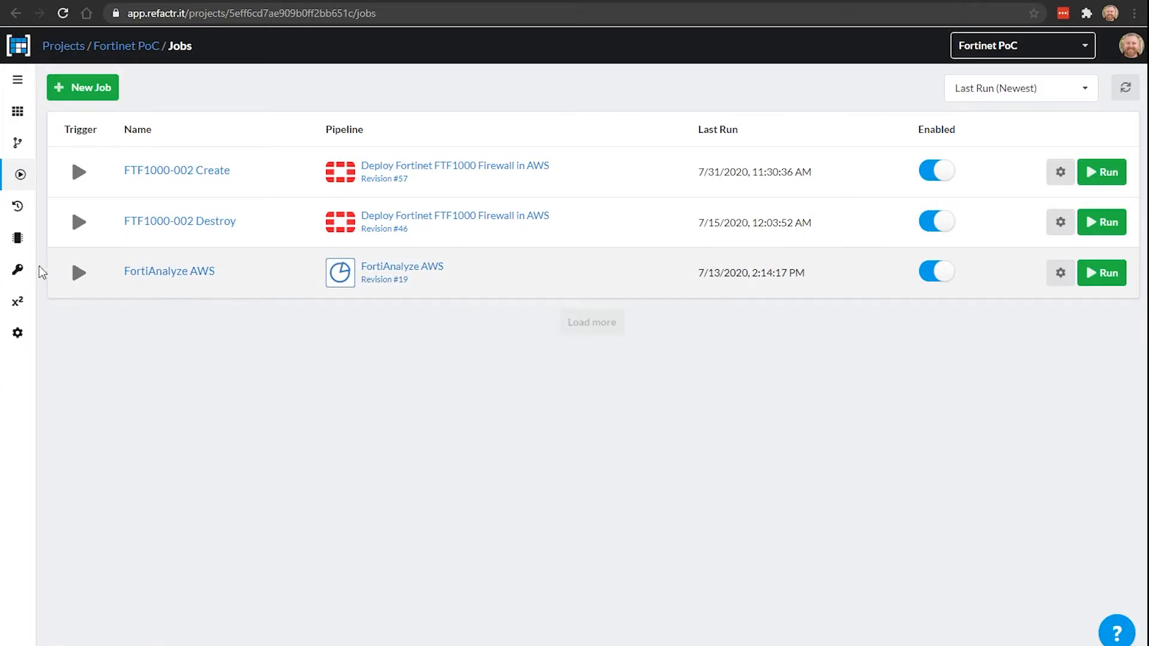
Switch to Refactr and inspect the stored AWS Credential in the Fortinet PoC project, closing it without changes.
{"action": "left_click", "coordinate": [22, 272]}
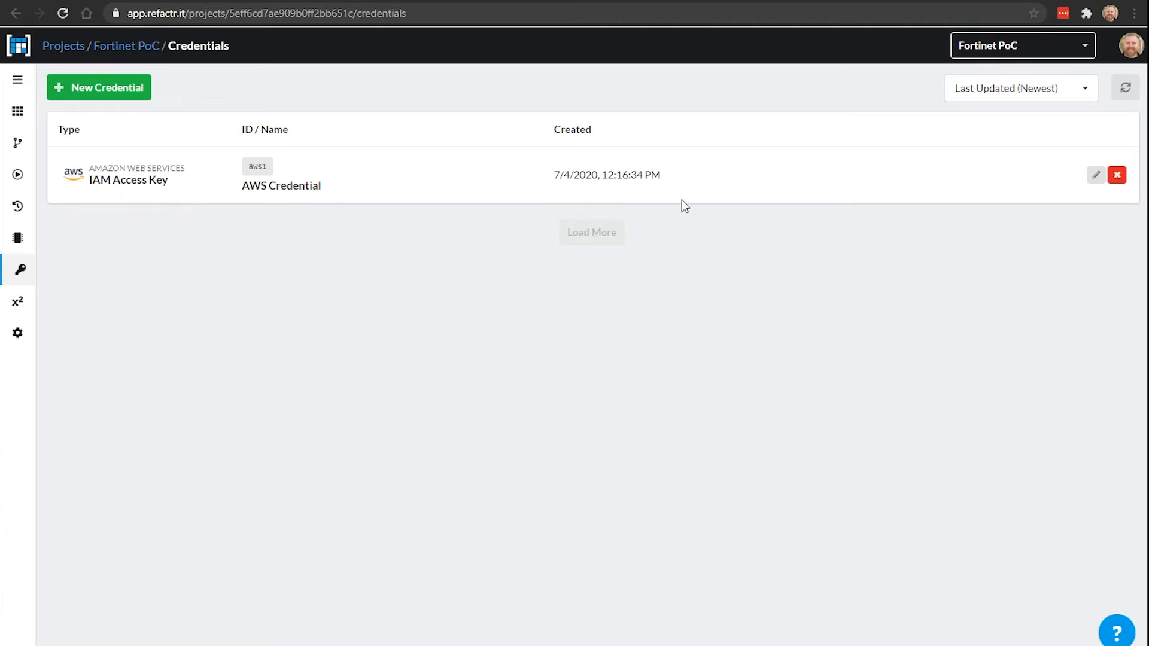
{"action": "left_click", "coordinate": [1096, 175]}
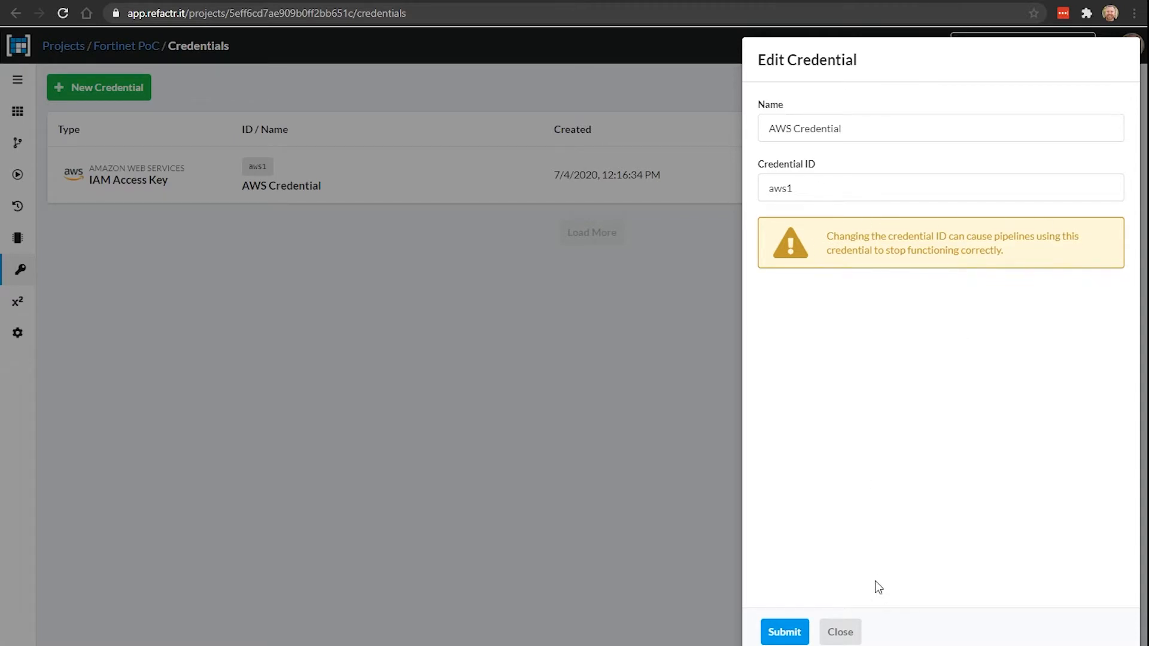
{"action": "left_click", "coordinate": [841, 632]}
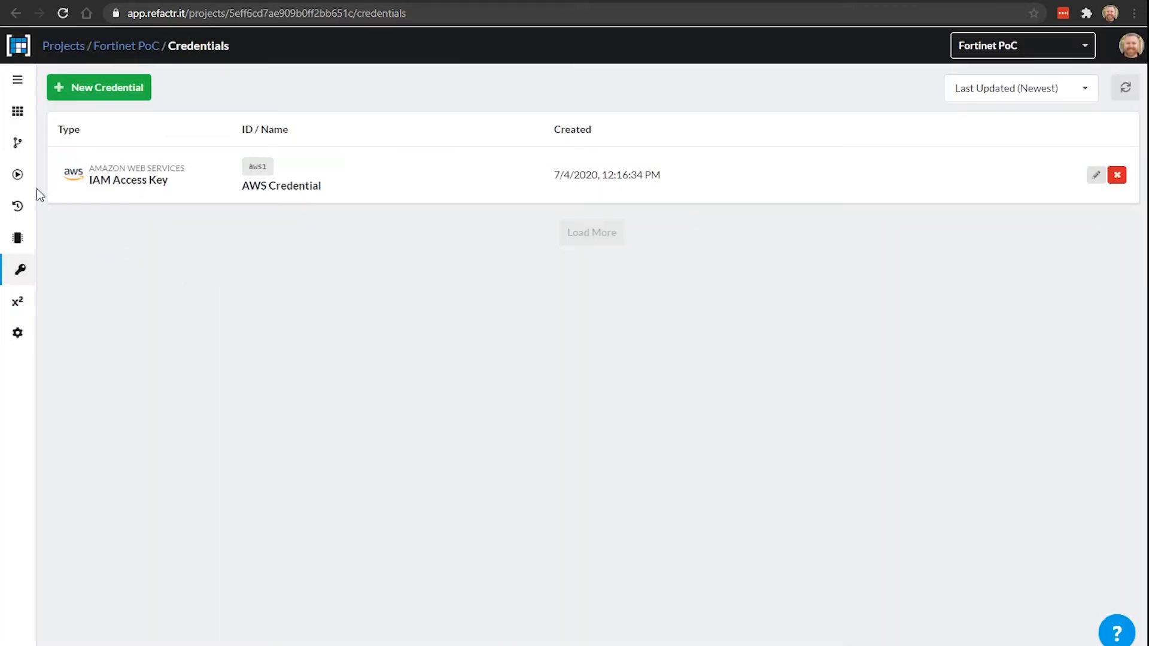
Run the FTF1000-002 Create job with its preset variables, keeping Terraform Plan and Apply enabled and Destroy disabled.
{"action": "left_click", "coordinate": [19, 176]}
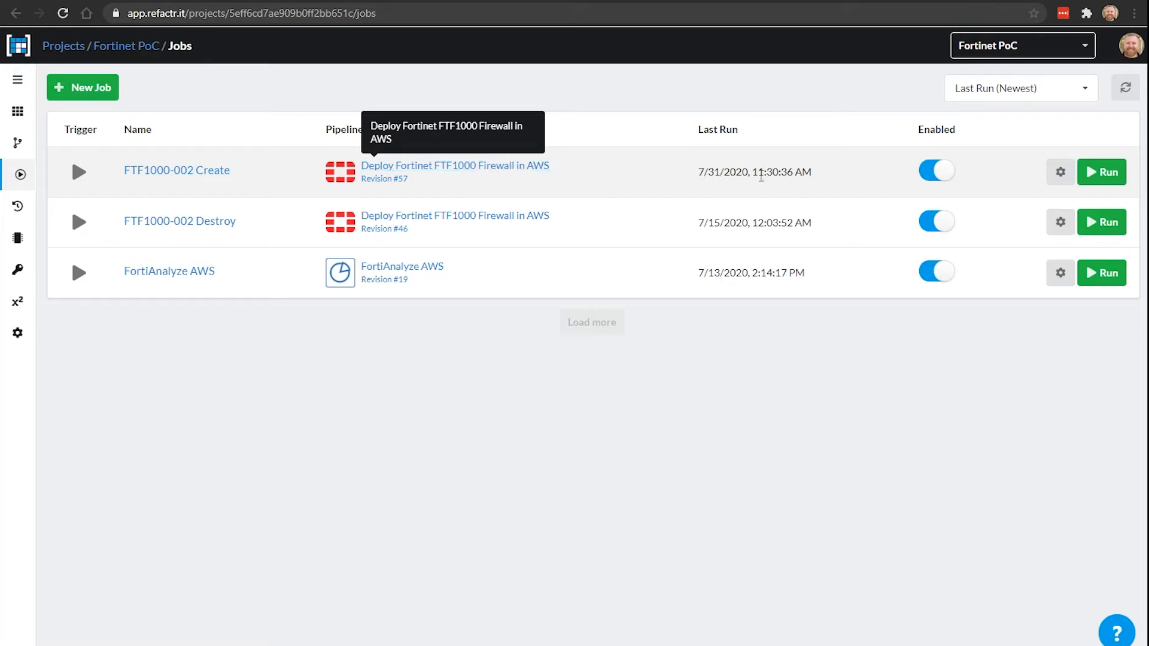
{"action": "left_click", "coordinate": [1105, 173]}
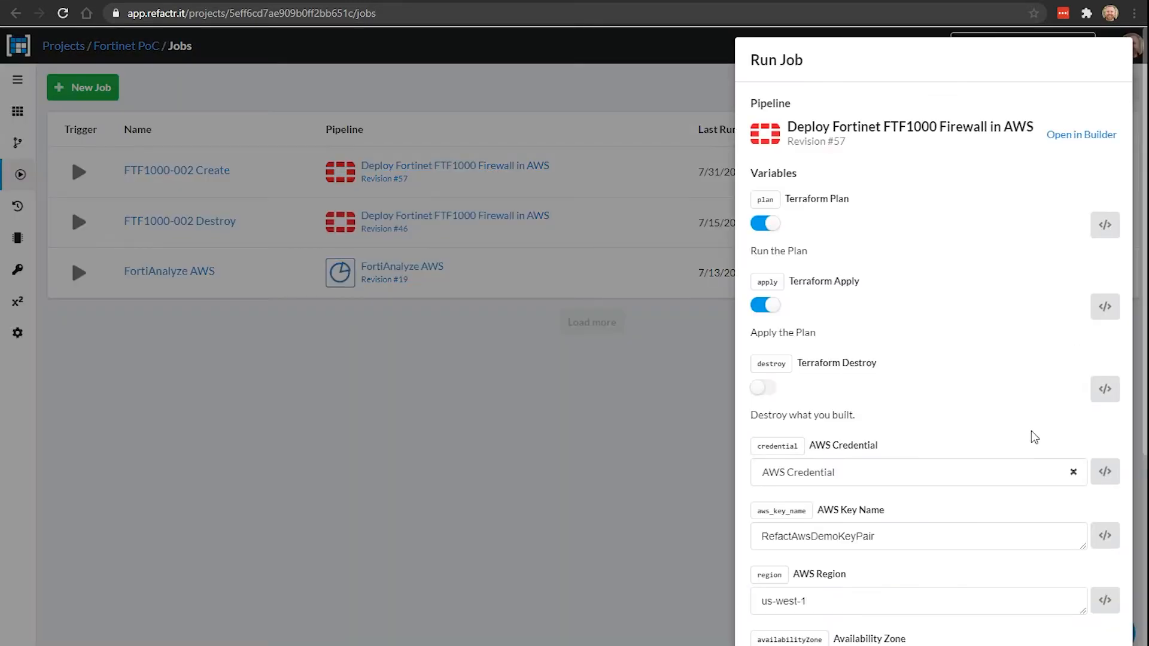
{"action": "scroll", "coordinate": [932, 476], "scroll_direction": "down", "scroll_amount": 5}
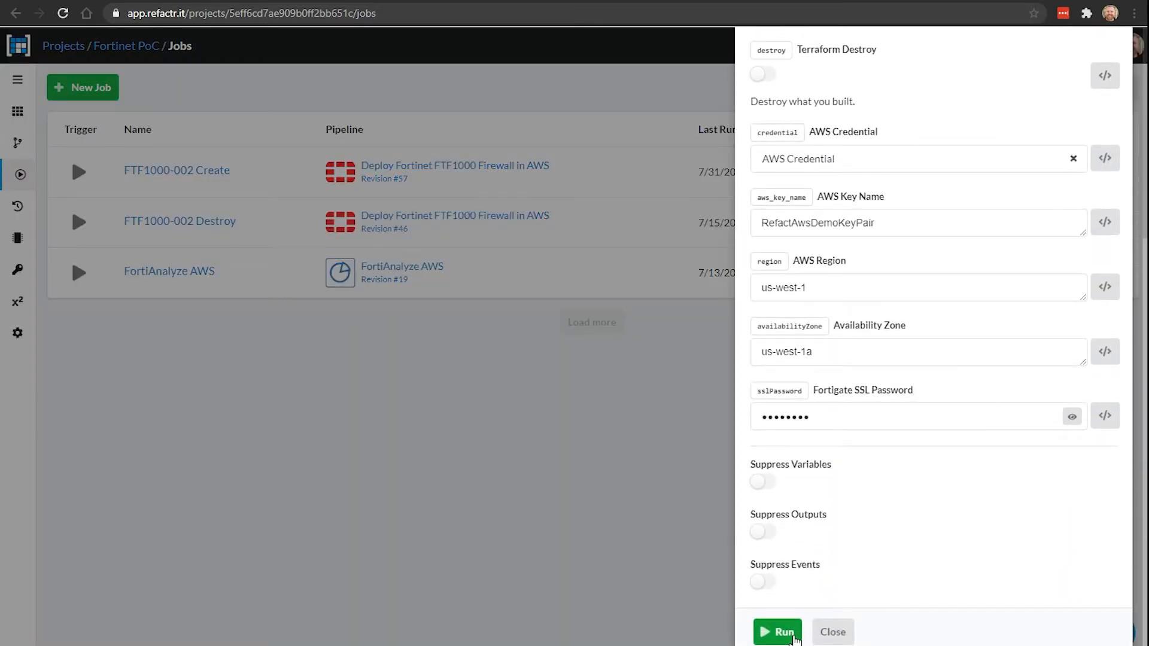
{"action": "left_click", "coordinate": [792, 637]}
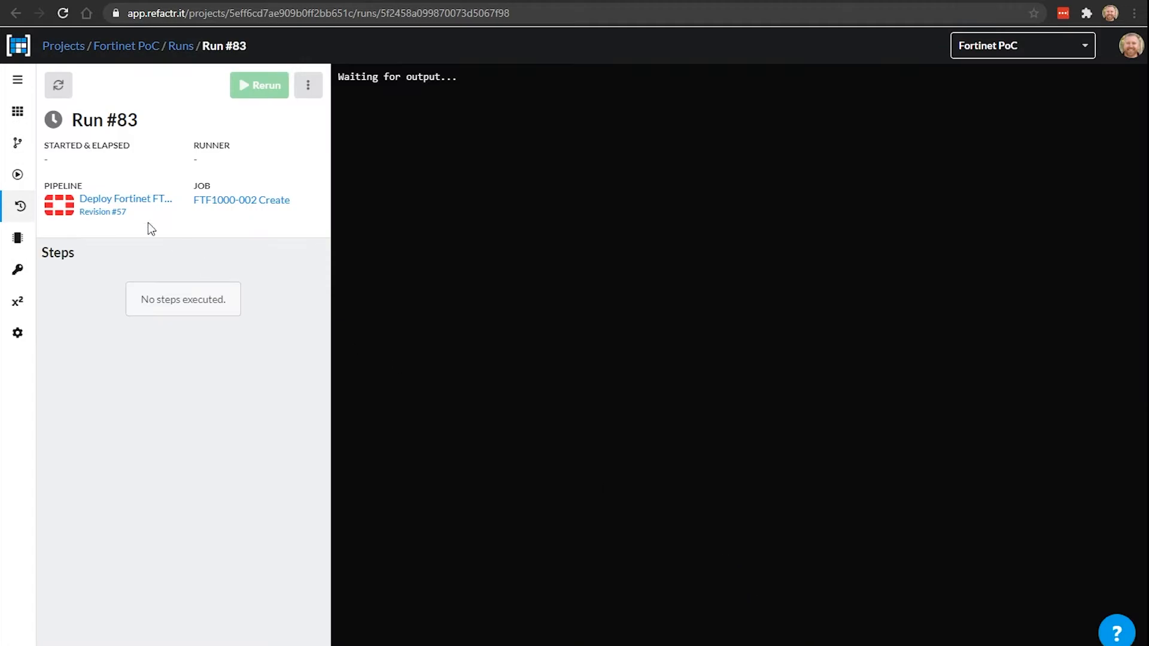
Open the run's pipeline revision and review the Clone Repo step's branch and destination path, copying its repository URL.
{"action": "left_click", "coordinate": [118, 213]}
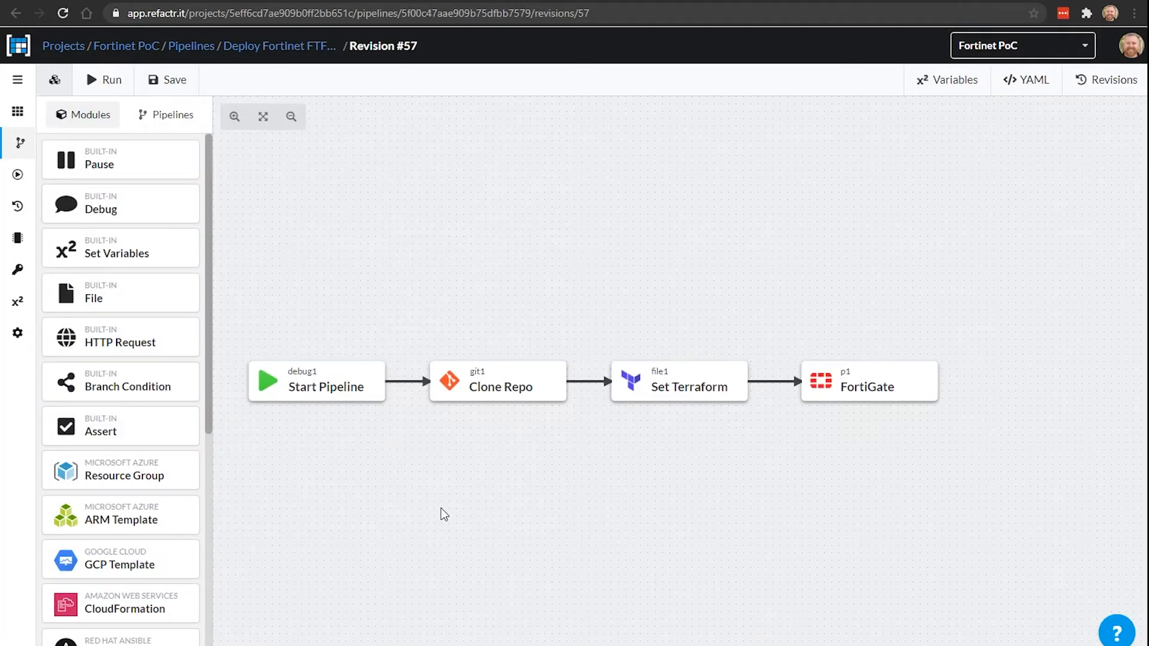
{"action": "mouse_move", "coordinate": [314, 398]}
{"action": "left_click", "coordinate": [475, 401]}
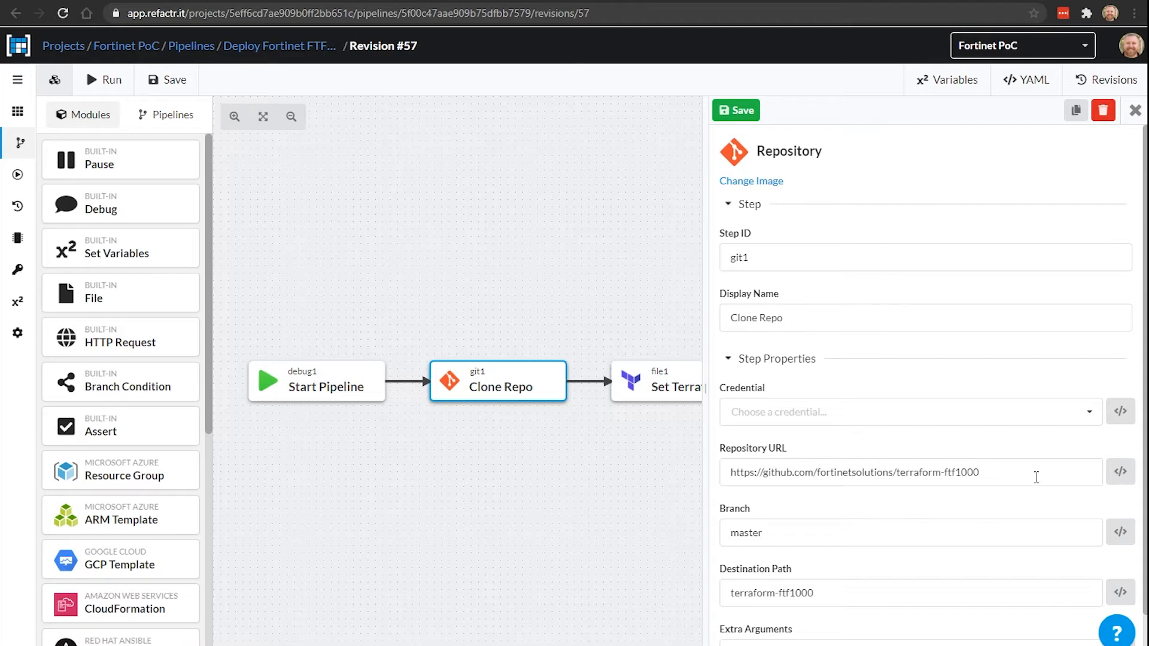
{"action": "left_click_drag", "start_coordinate": [1037, 477], "coordinate": [673, 420]}
{"action": "key", "text": "ctrl+c"}
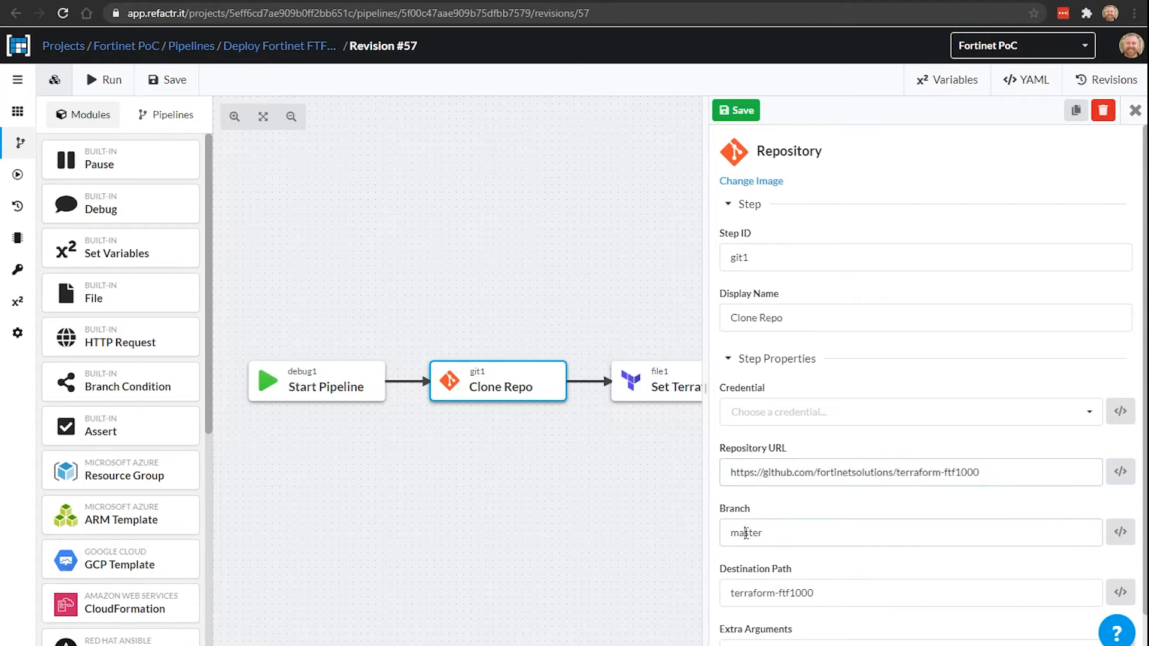
{"action": "double_click", "coordinate": [747, 532]}
{"action": "left_click_drag", "start_coordinate": [830, 604], "coordinate": [730, 596]}
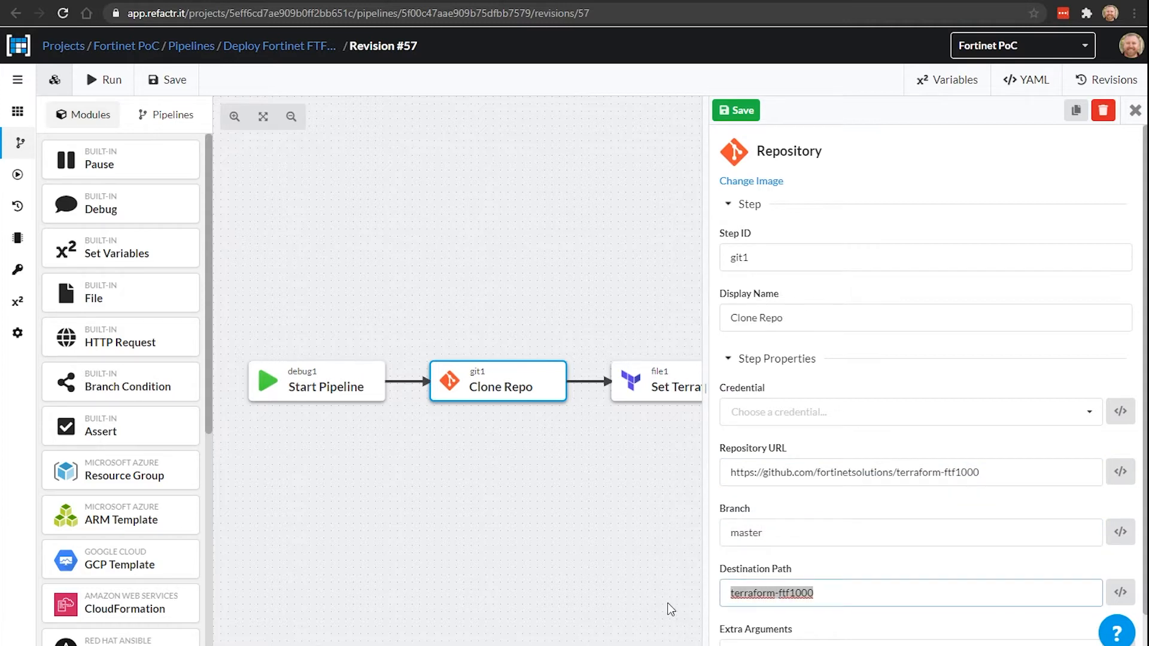
Open the copied terraform-ftf1000 repository URL in a new browser tab and find the topology diagram in its README.
{"action": "left_click", "coordinate": [206, 0]}
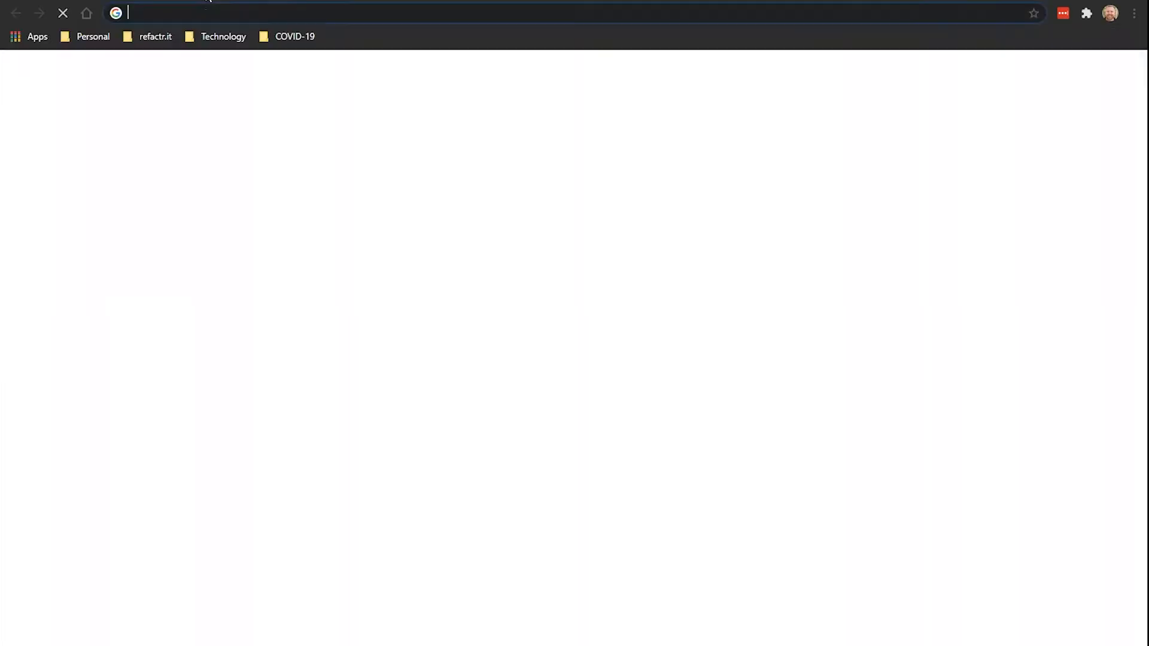
{"action": "key", "text": "ctrl+v"}
{"action": "key", "text": "Return"}
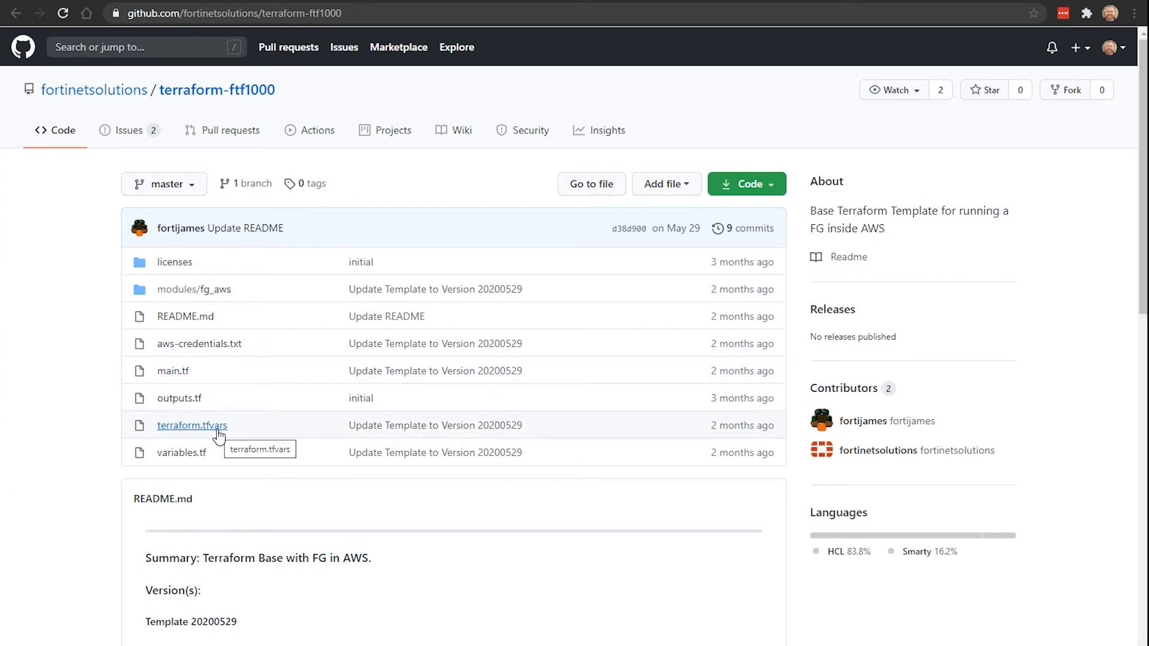
{"action": "scroll", "coordinate": [96, 393], "scroll_direction": "down", "scroll_amount": 5}
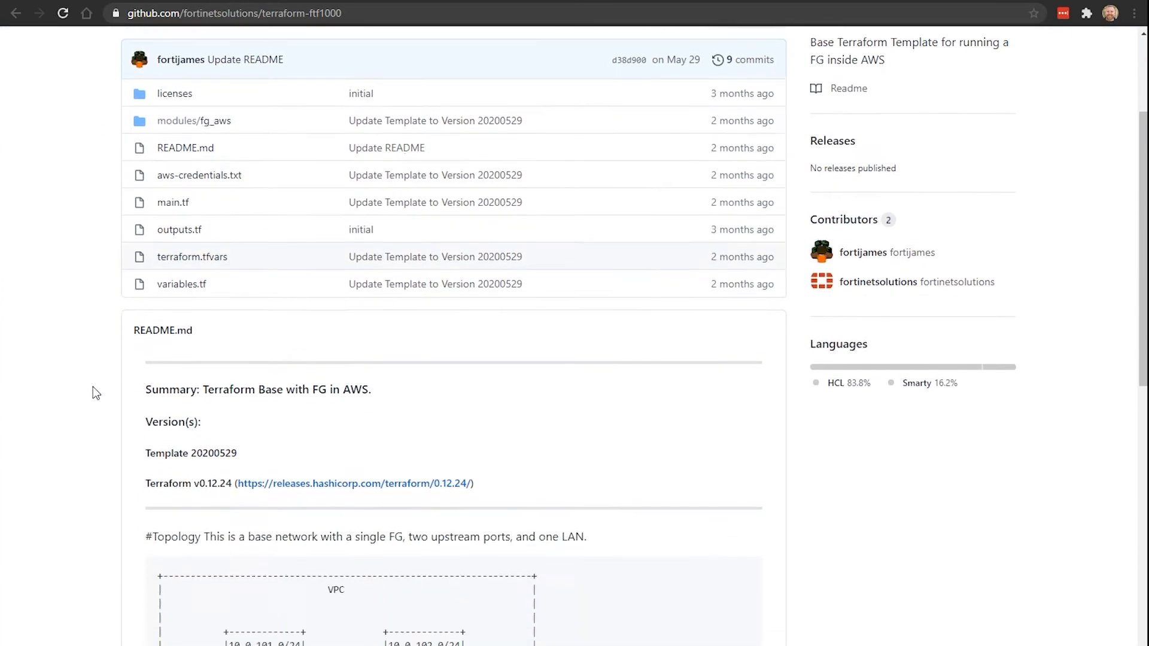
{"action": "scroll", "coordinate": [94, 390], "scroll_direction": "down", "scroll_amount": 4}
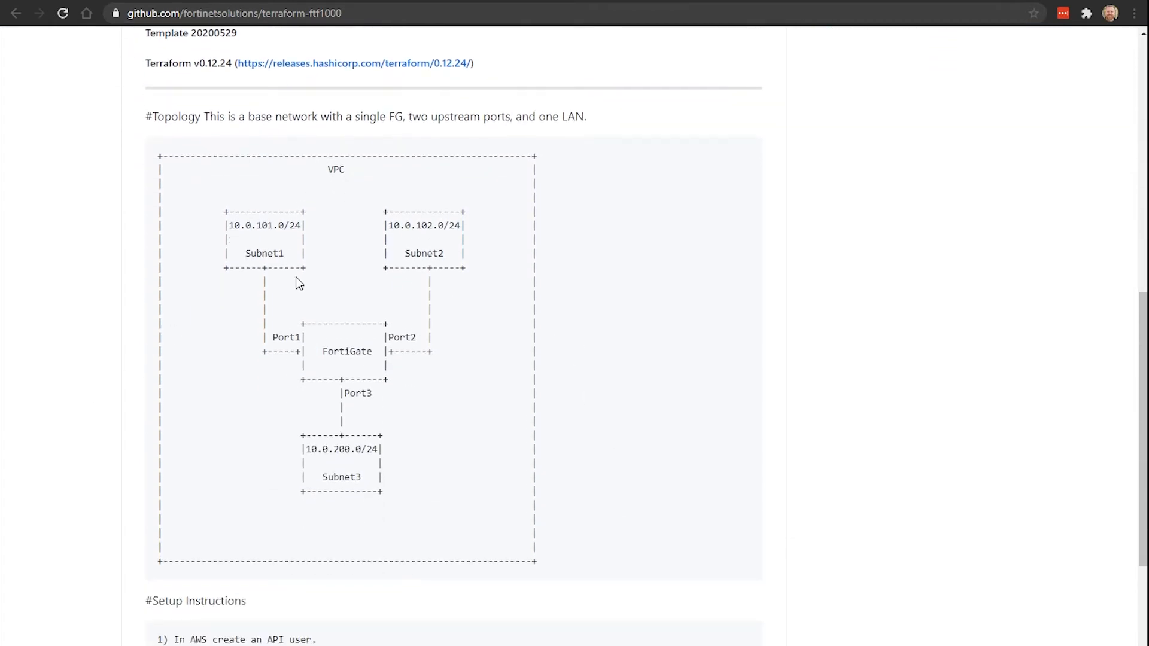
Examine the README topology diagram, tracing the FortiGate, Port1, Port2 and Port3 and the connected subnets.
{"action": "left_click_drag", "start_coordinate": [168, 296], "coordinate": [284, 463]}
{"action": "left_click", "coordinate": [398, 276]}
{"action": "double_click", "coordinate": [341, 348]}
{"action": "double_click", "coordinate": [285, 337]}
{"action": "double_click", "coordinate": [402, 337]}
{"action": "double_click", "coordinate": [359, 393]}
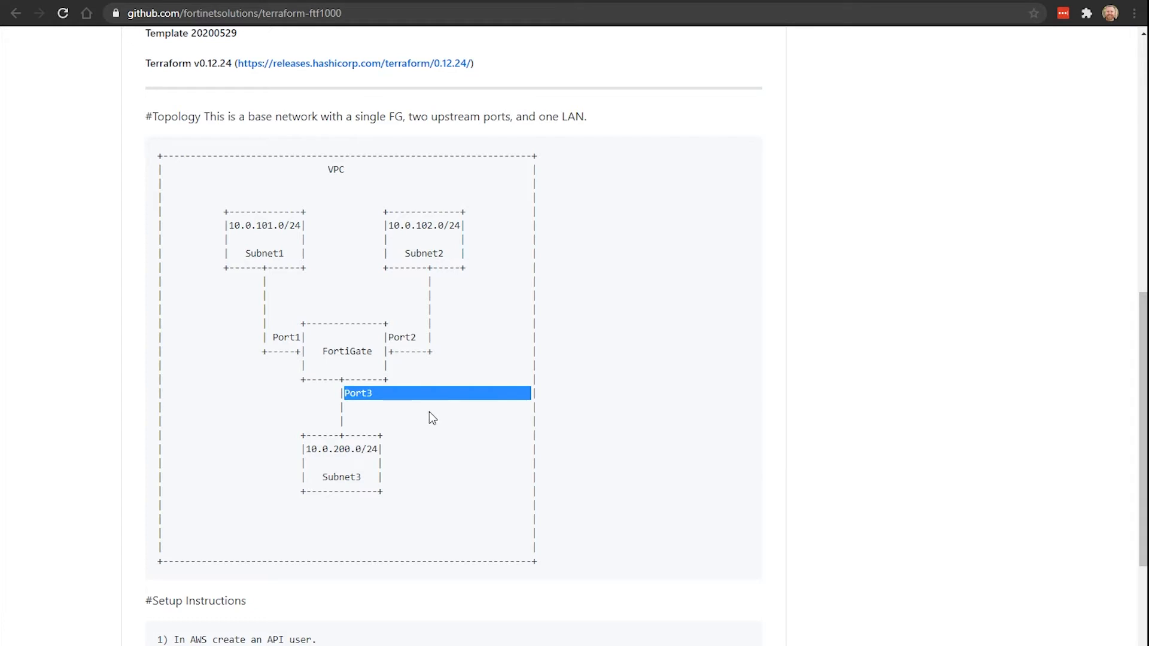
{"action": "left_click", "coordinate": [259, 252]}
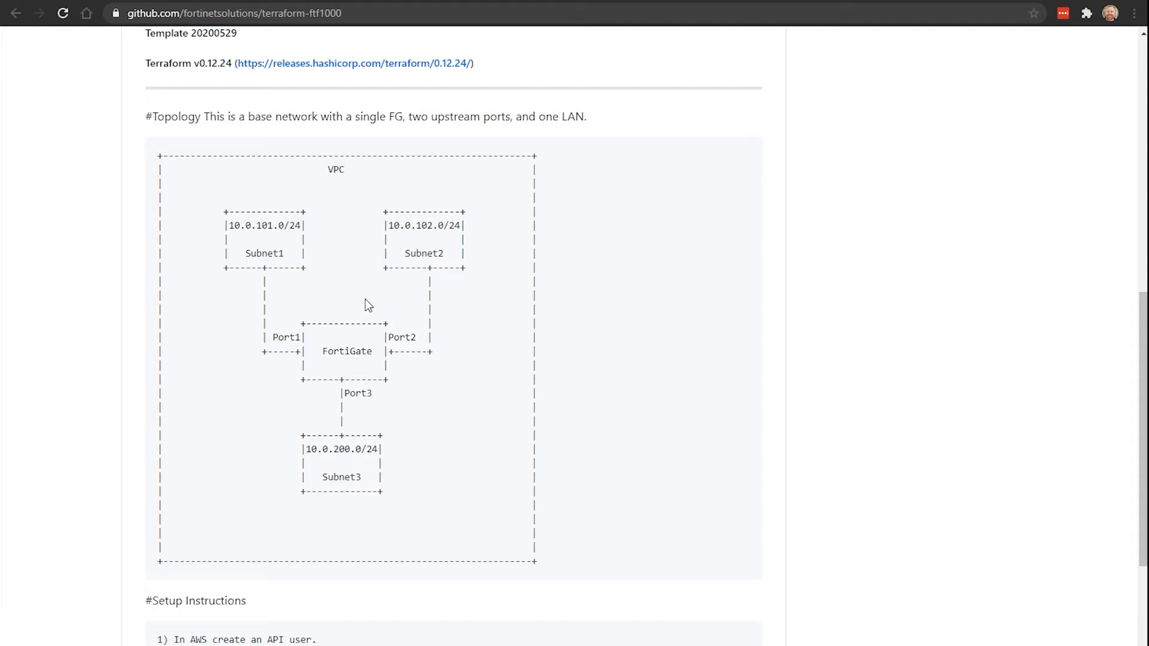
{"action": "scroll", "coordinate": [365, 300], "scroll_direction": "up", "scroll_amount": 4}
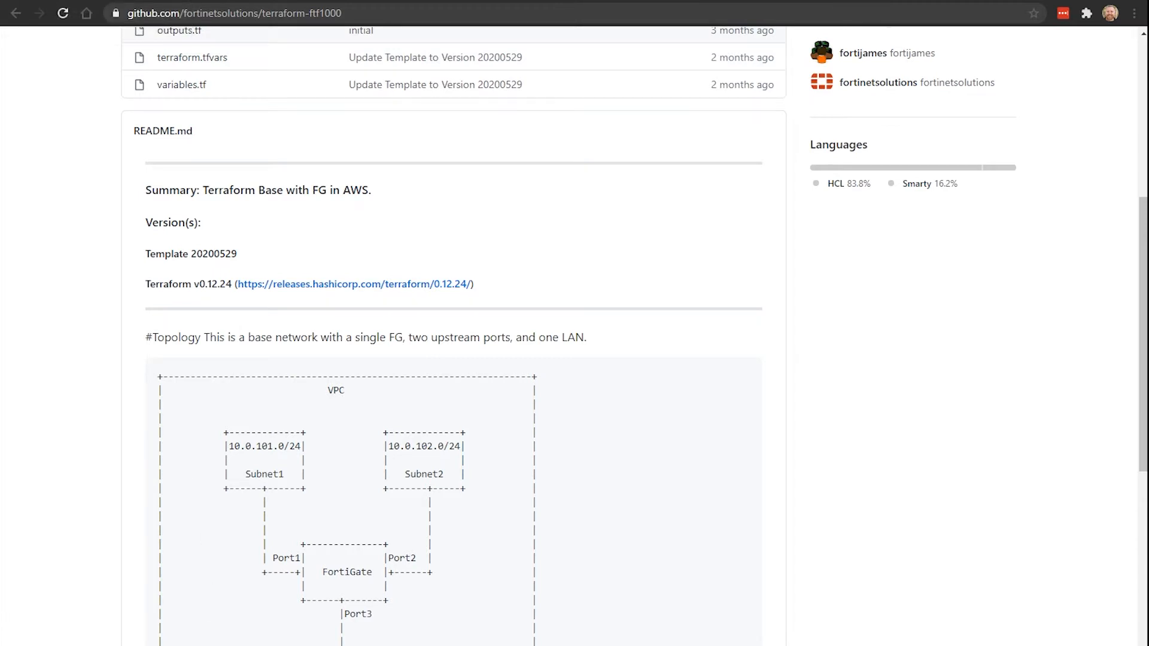
Return to the Refactr pipeline and inspect the file path of the Set Terraform Variables step.
{"action": "left_click", "coordinate": [115, 1]}
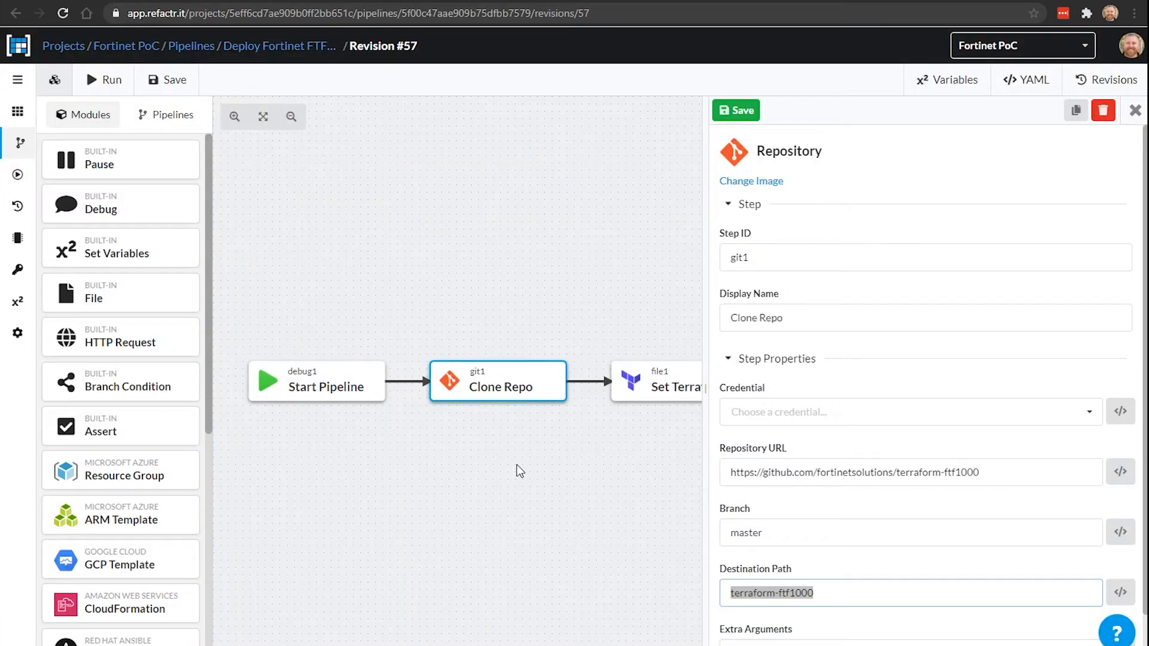
{"action": "left_click_drag", "start_coordinate": [553, 461], "coordinate": [305, 473]}
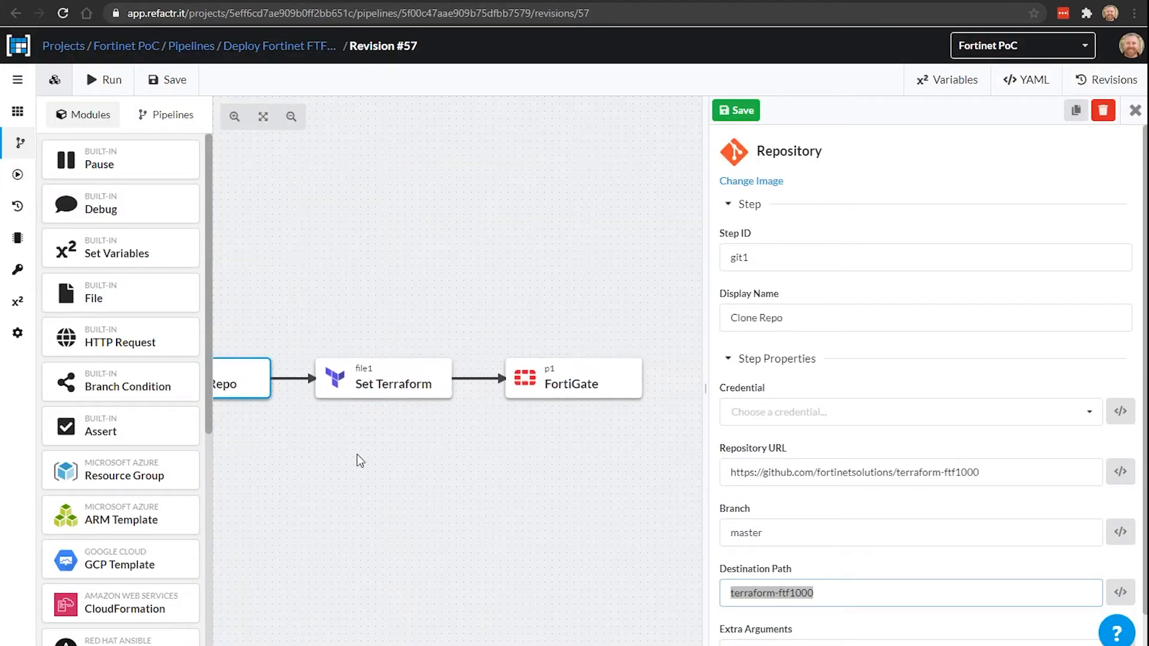
{"action": "left_click", "coordinate": [363, 384]}
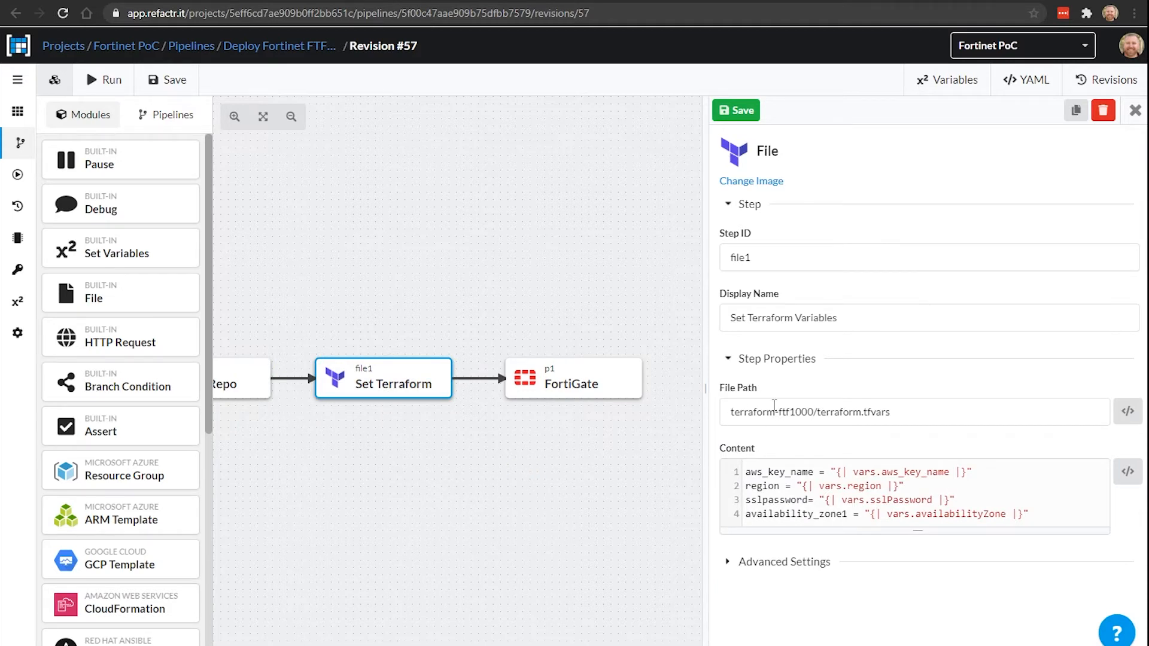
{"action": "double_click", "coordinate": [830, 419]}
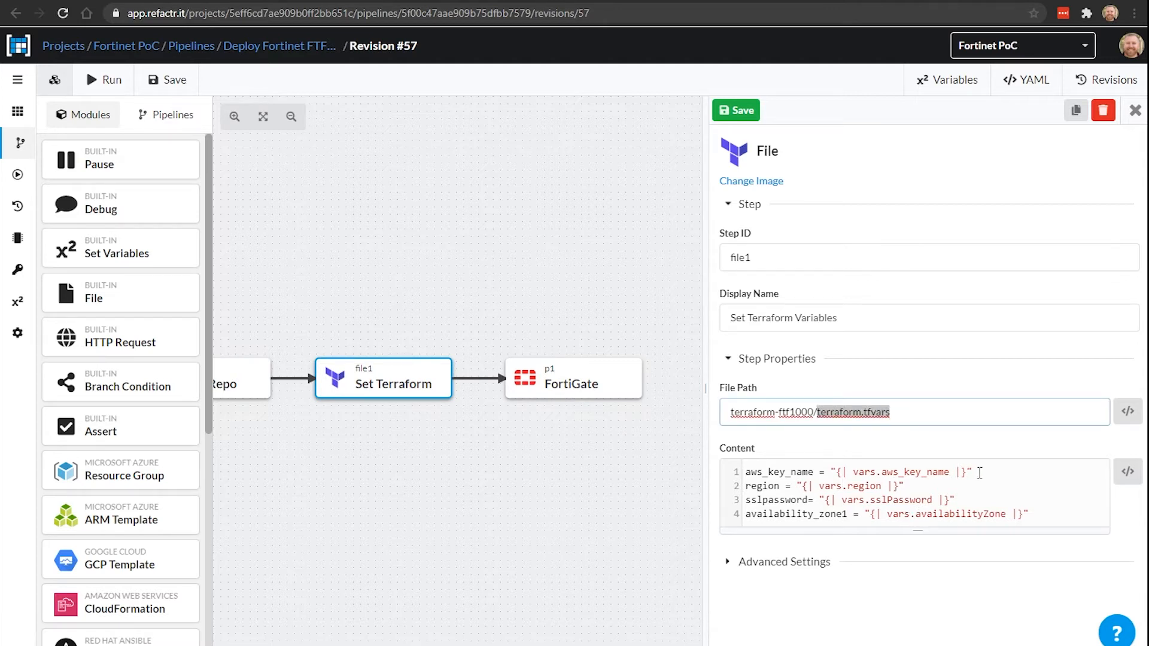
Examine how the Set Terraform Variables content assigns aws_key_name, including the {| |} delimiters and the vars.aws_key_name reference.
{"action": "double_click", "coordinate": [772, 475]}
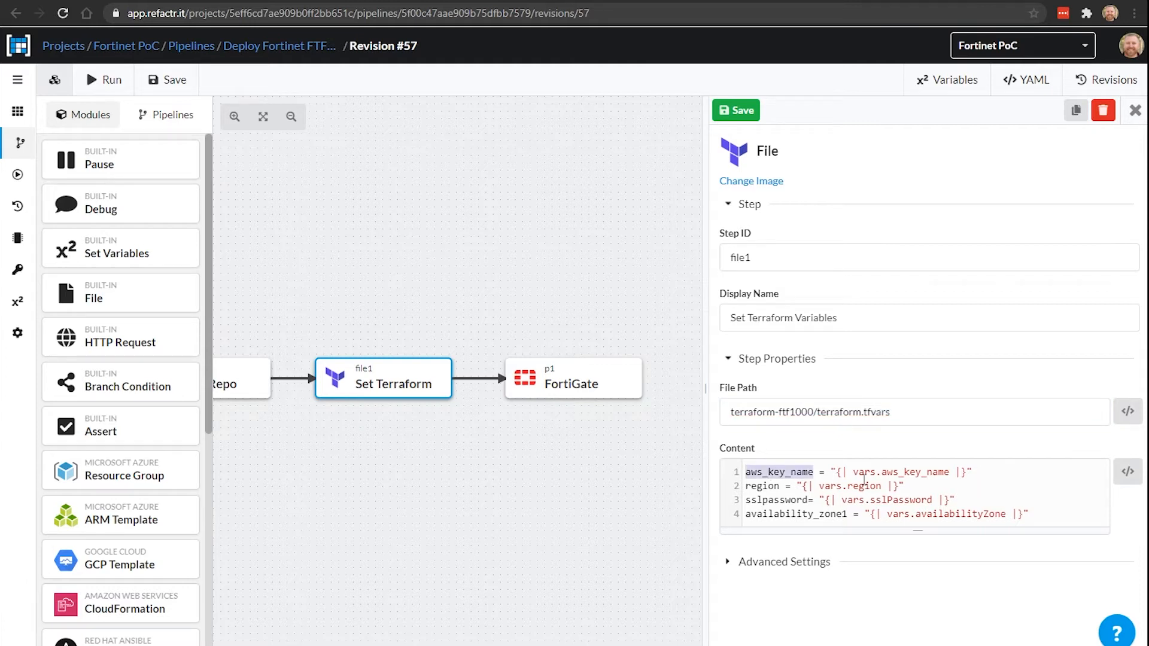
{"action": "left_click_drag", "start_coordinate": [990, 471], "coordinate": [835, 473]}
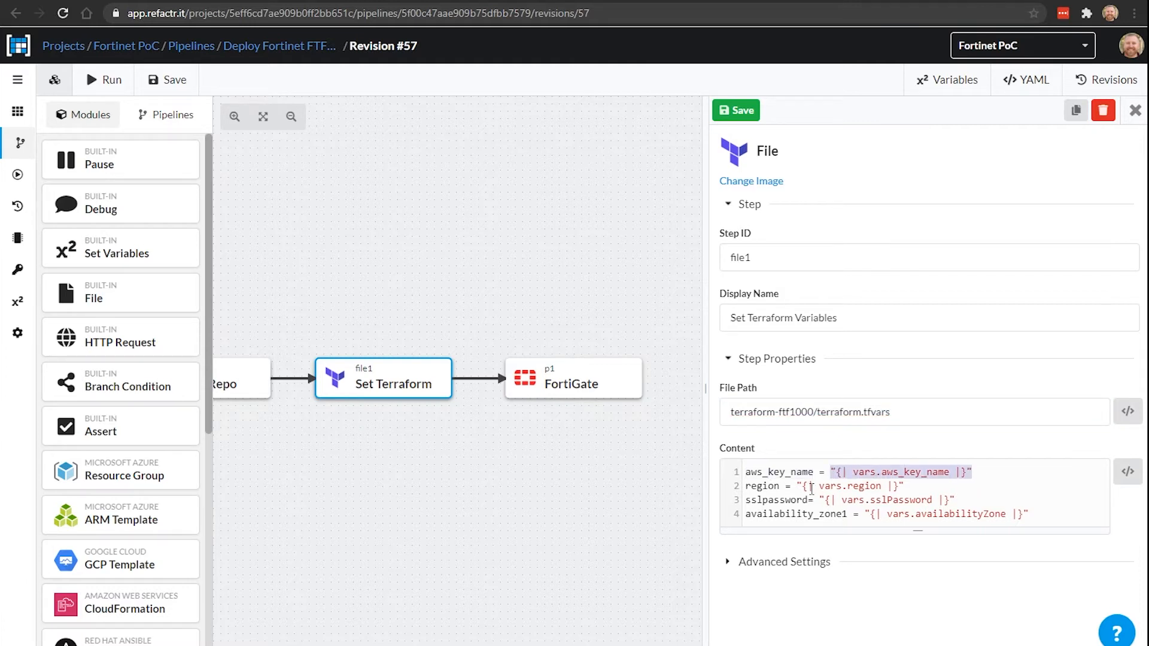
{"action": "left_click", "coordinate": [943, 488]}
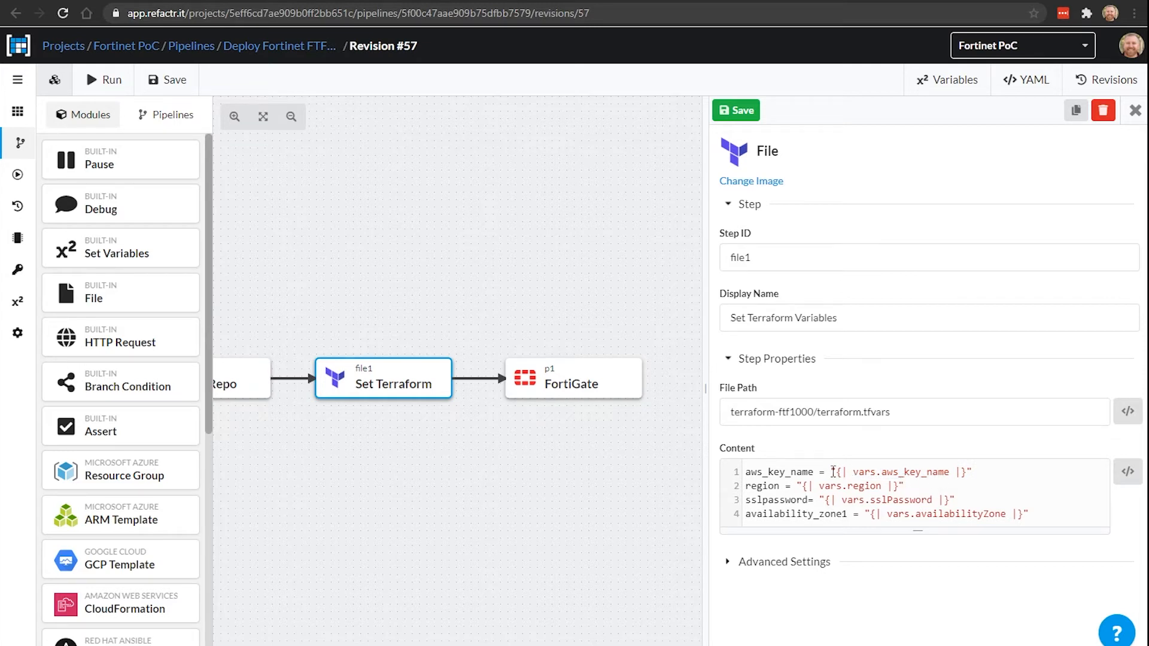
{"action": "left_click_drag", "start_coordinate": [832, 473], "coordinate": [978, 474]}
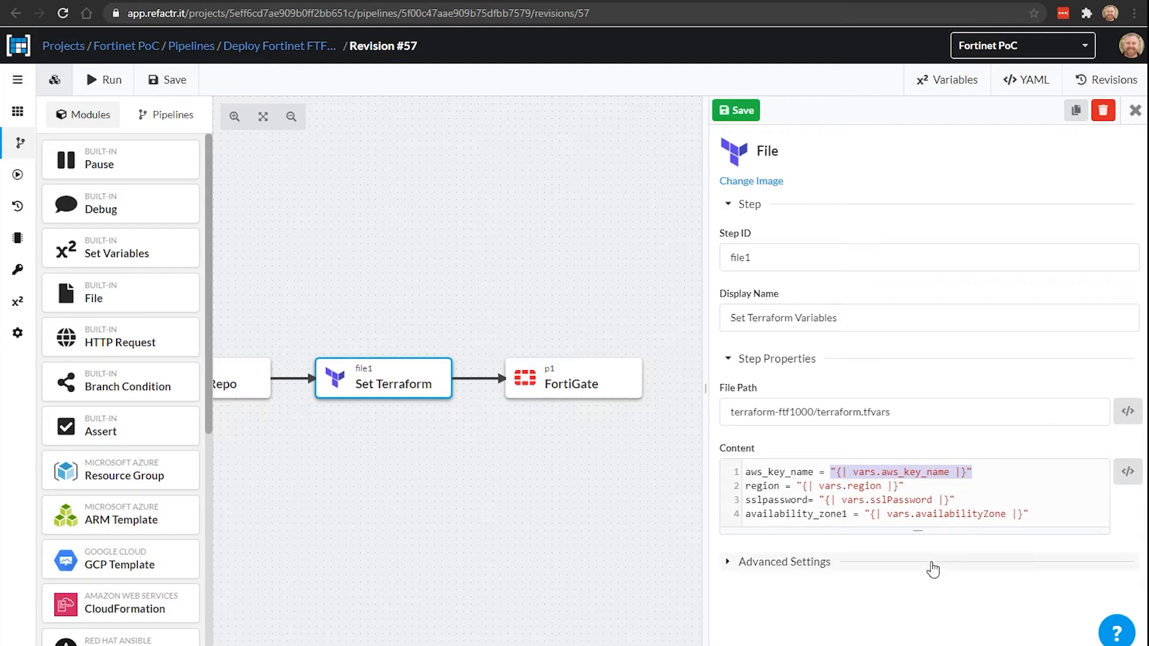
{"action": "left_click", "coordinate": [892, 474]}
{"action": "left_click", "coordinate": [845, 473]}
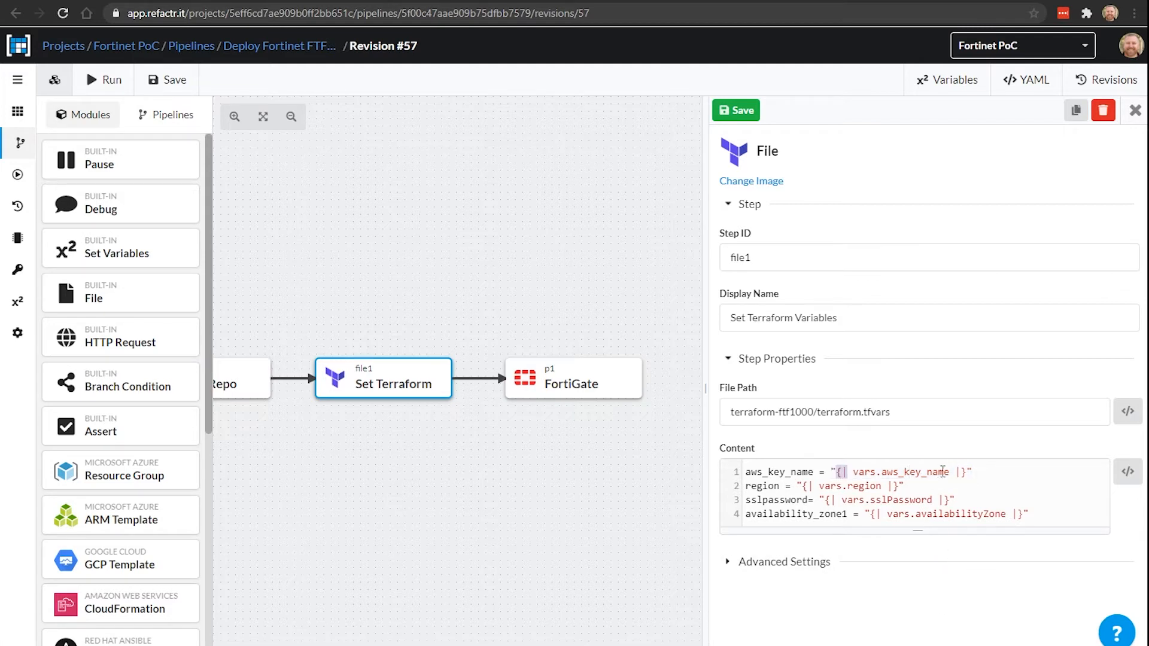
{"action": "left_click", "coordinate": [956, 472]}
{"action": "left_click_drag", "start_coordinate": [956, 472], "coordinate": [968, 472]}
{"action": "left_click_drag", "start_coordinate": [949, 472], "coordinate": [856, 474]}
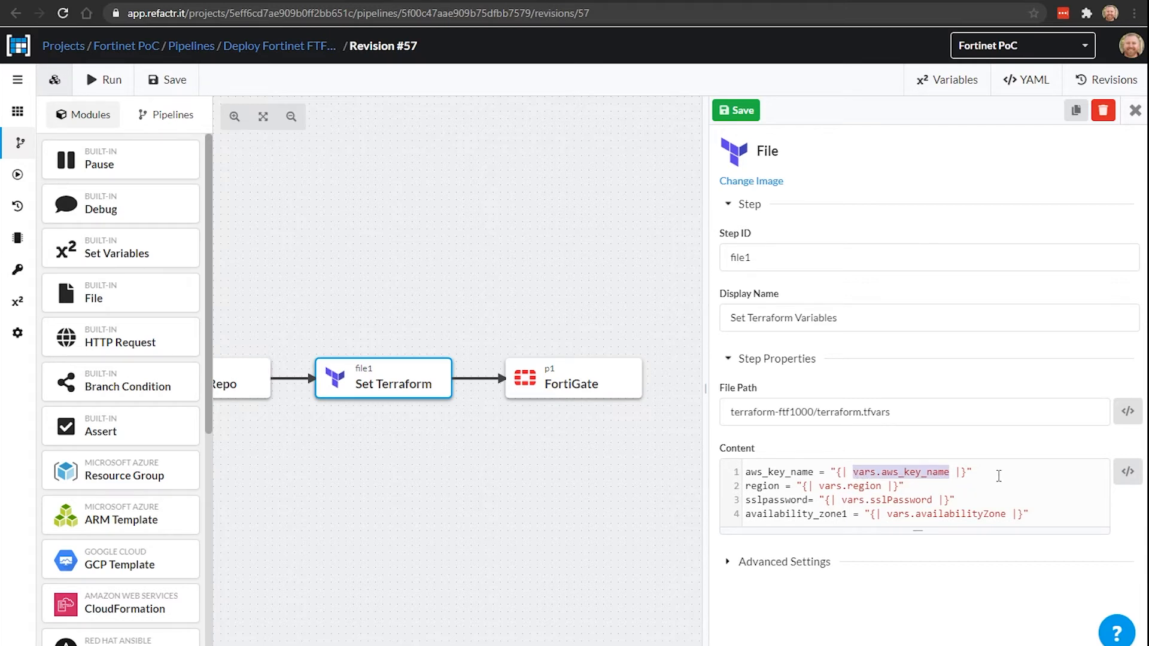
{"action": "left_click", "coordinate": [998, 474]}
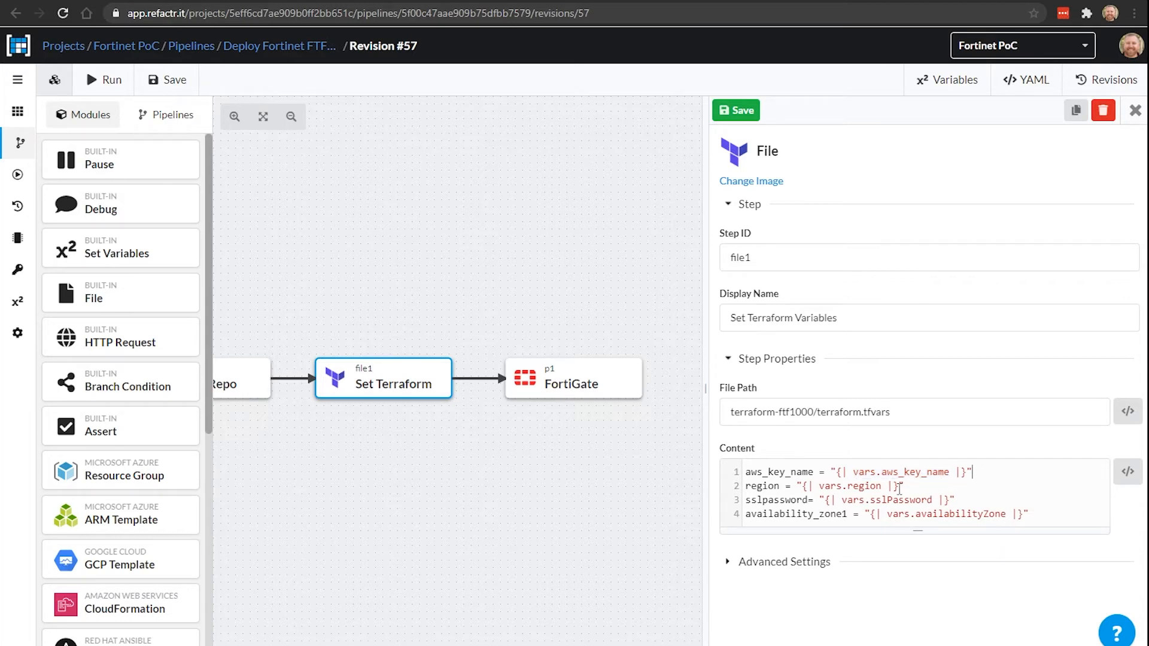
Inspect the region, sslPassword and availabilityZone variable references in the Set Terraform Variables content.
{"action": "left_click_drag", "start_coordinate": [819, 487], "coordinate": [880, 487]}
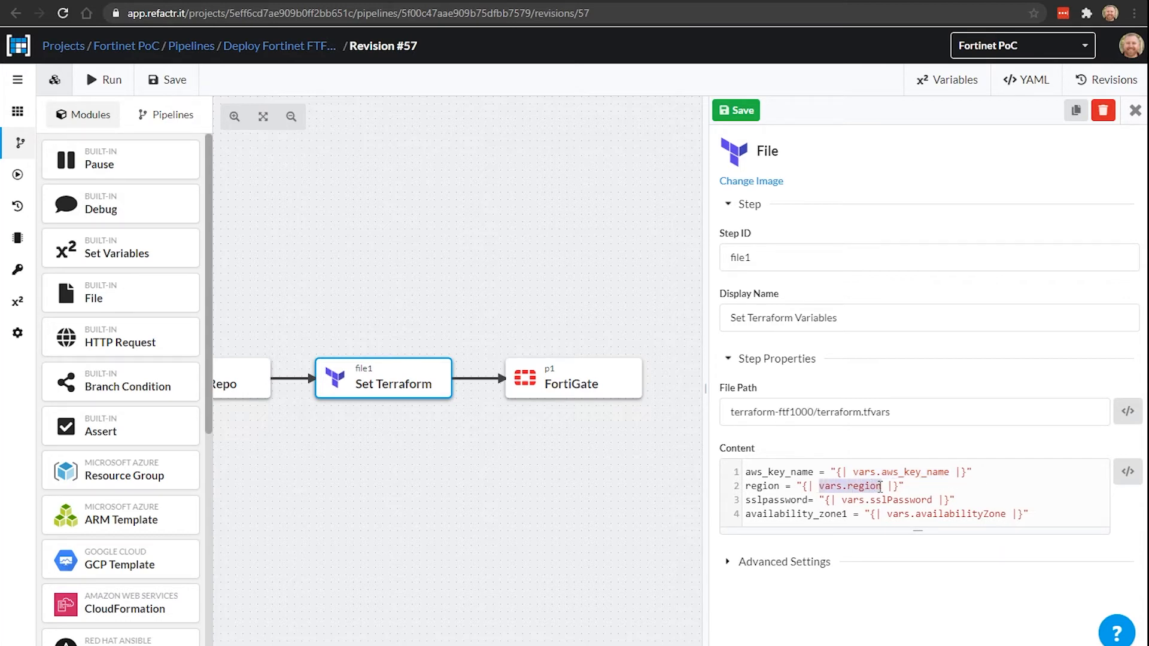
{"action": "left_click", "coordinate": [844, 500]}
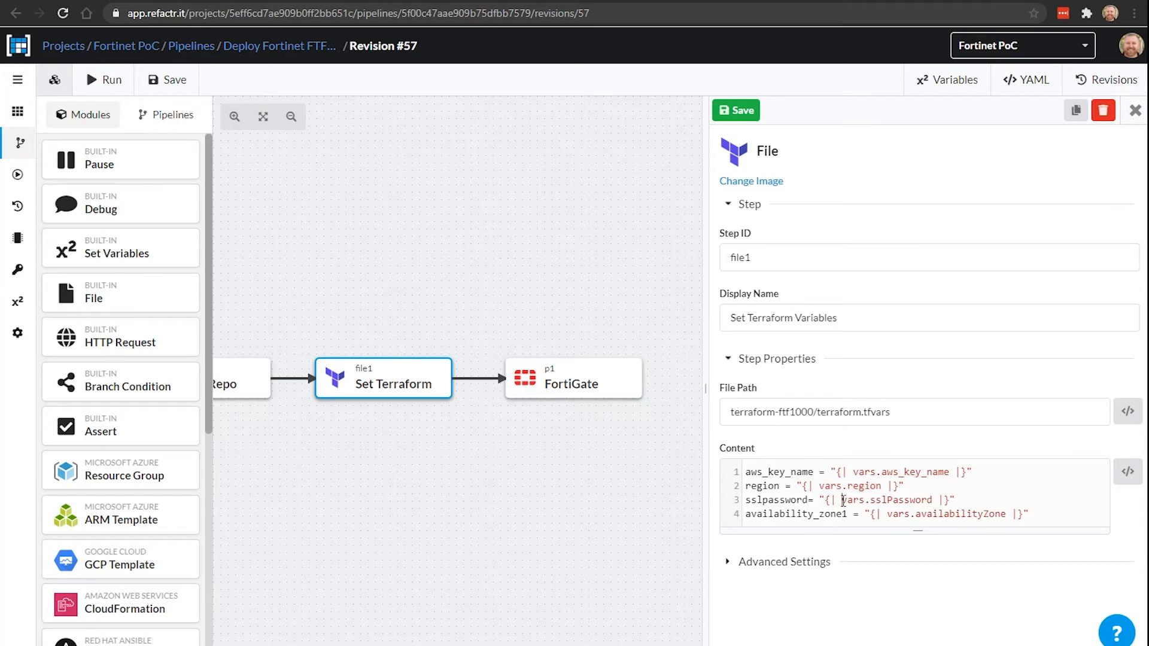
{"action": "left_click_drag", "start_coordinate": [844, 501], "coordinate": [1006, 514]}
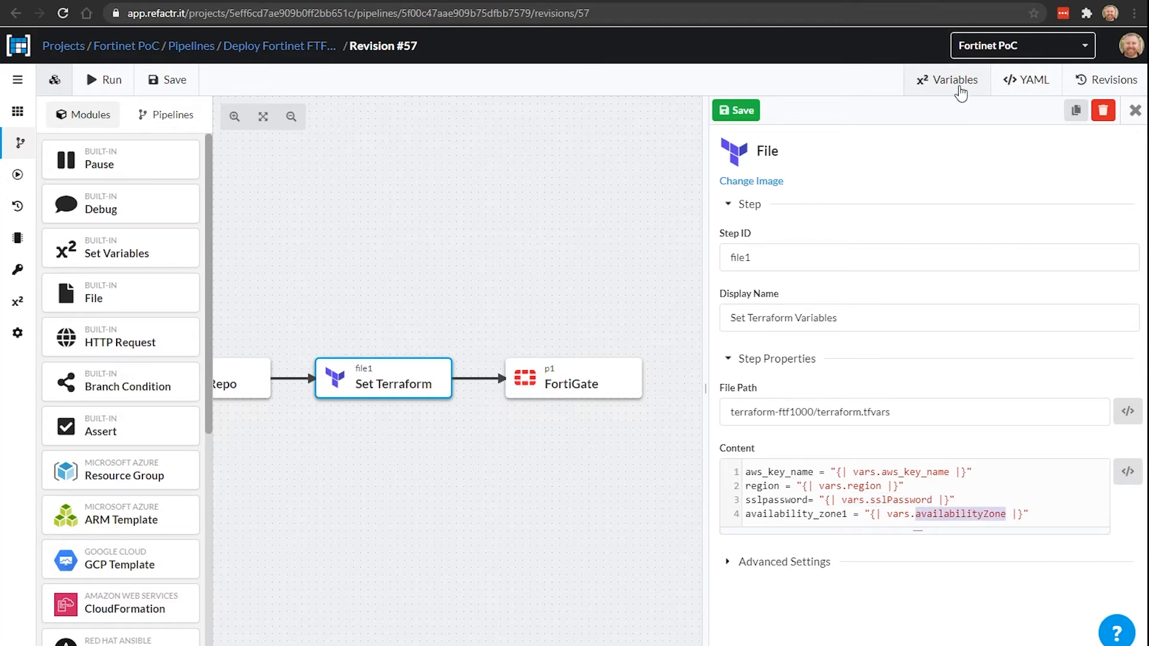
Review the pipeline's variables, locating the aws_key_name key and the region, availability zone and SSL password entries.
{"action": "left_click", "coordinate": [959, 83]}
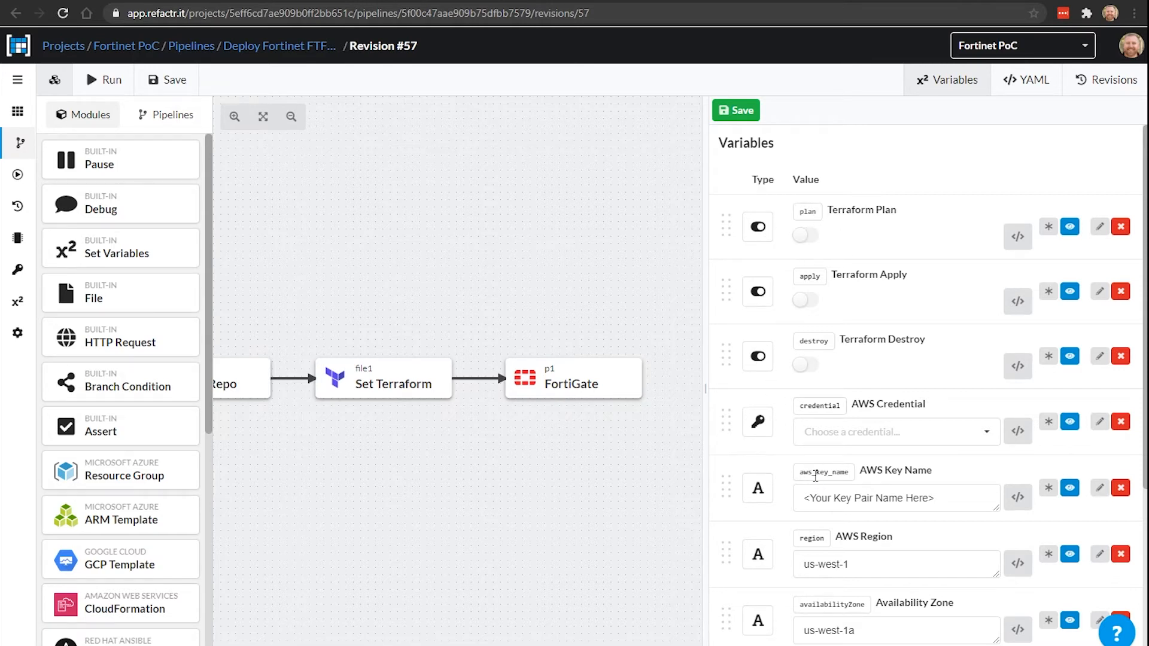
{"action": "double_click", "coordinate": [816, 473]}
{"action": "scroll", "coordinate": [831, 602], "scroll_direction": "down", "scroll_amount": 1}
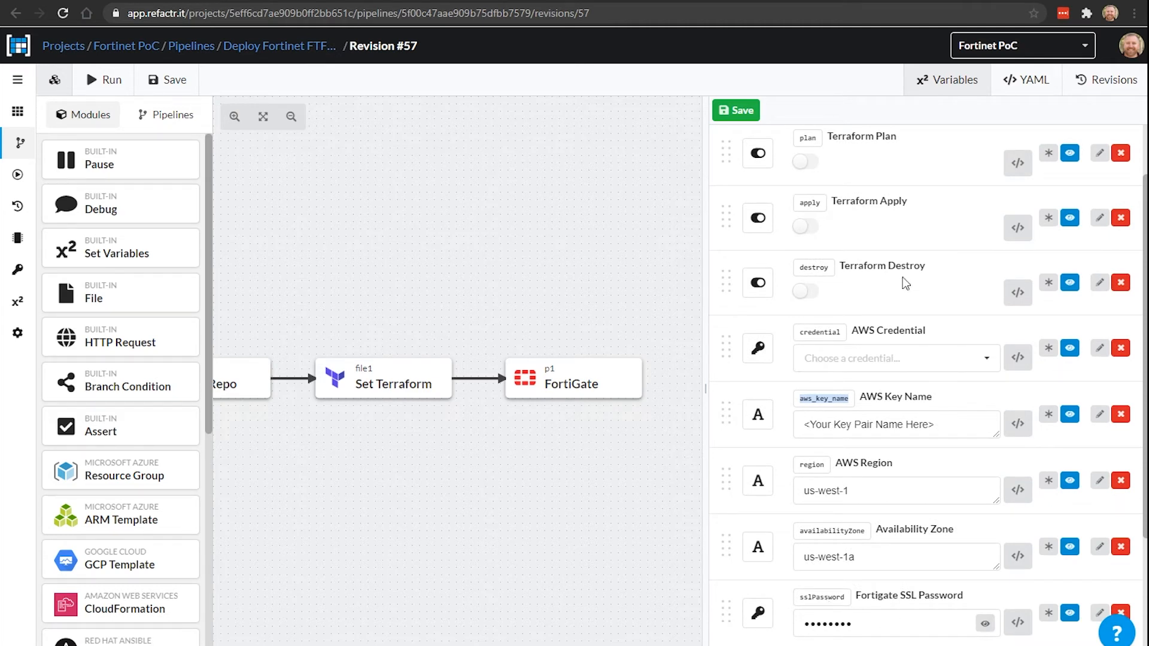
Review the FortiGate step's properties, including its pipeline revision and the plan, apply, destroy and credential variable mappings.
{"action": "left_click", "coordinate": [539, 392]}
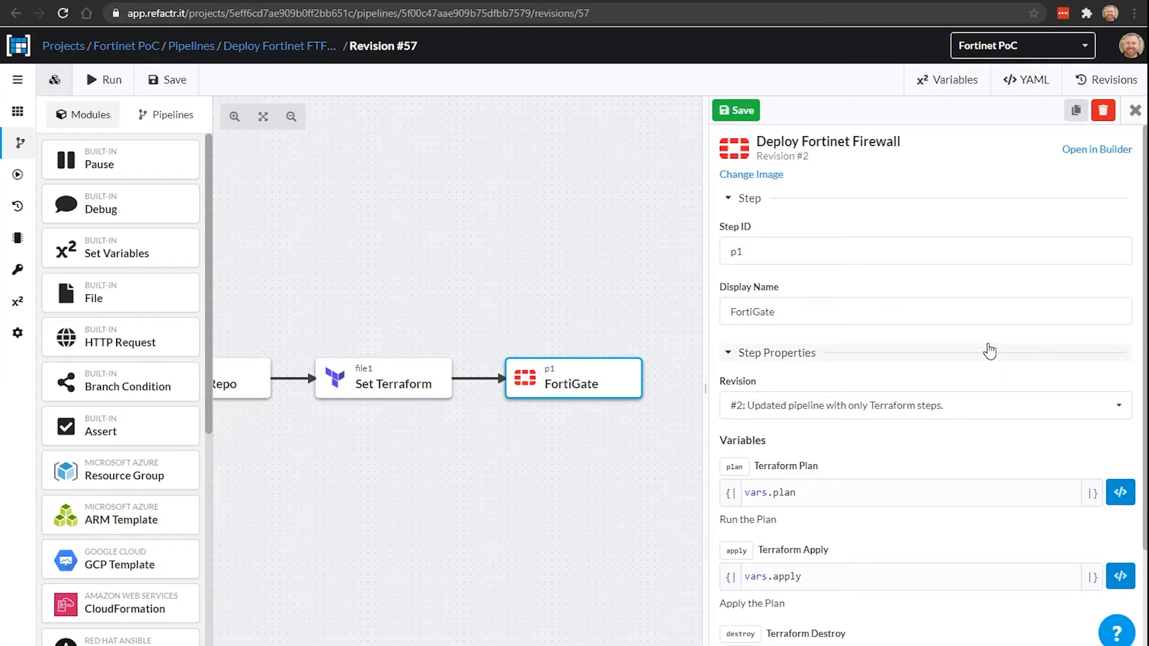
{"action": "scroll", "coordinate": [956, 497], "scroll_direction": "down", "scroll_amount": 1}
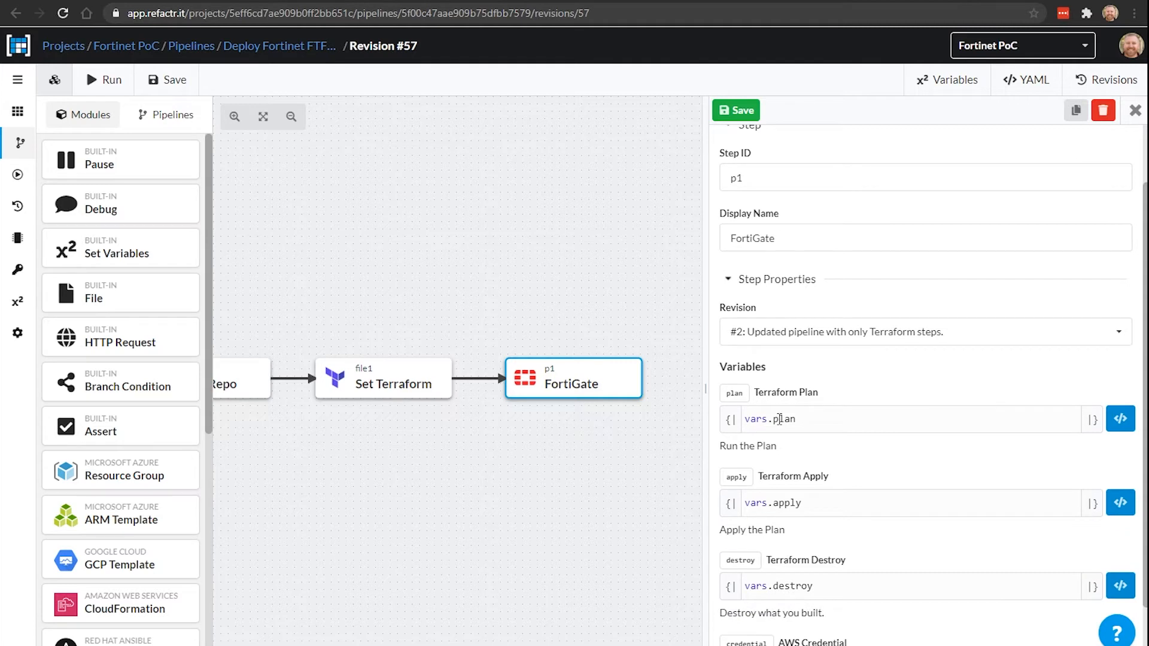
{"action": "scroll", "coordinate": [790, 419], "scroll_direction": "down", "scroll_amount": 1}
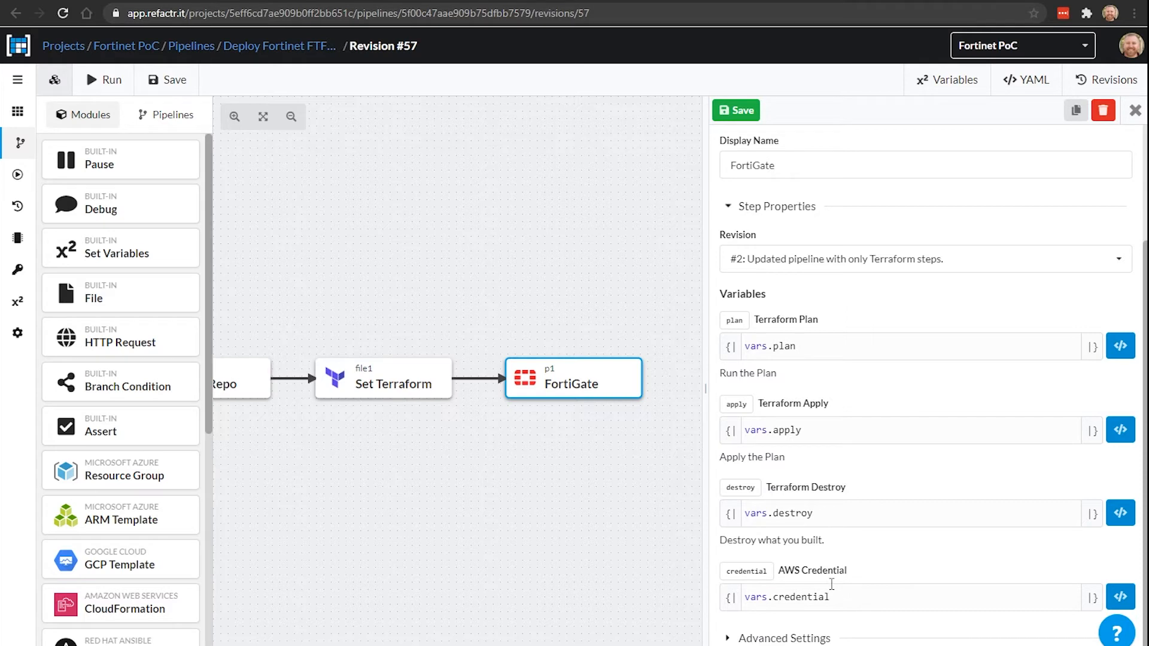
{"action": "scroll", "coordinate": [932, 352], "scroll_direction": "up", "scroll_amount": 2}
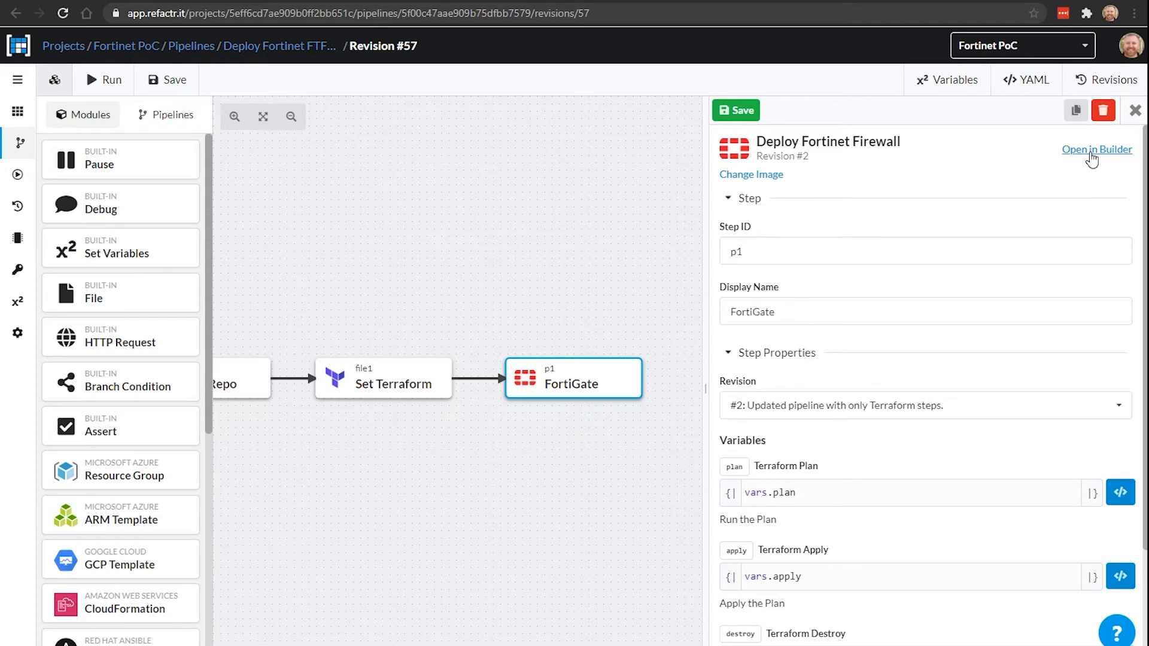
Open the nested Deploy Fortinet Firewall pipeline in the builder and review its variables, switching Terraform Apply on and back off.
{"action": "left_click", "coordinate": [1091, 155]}
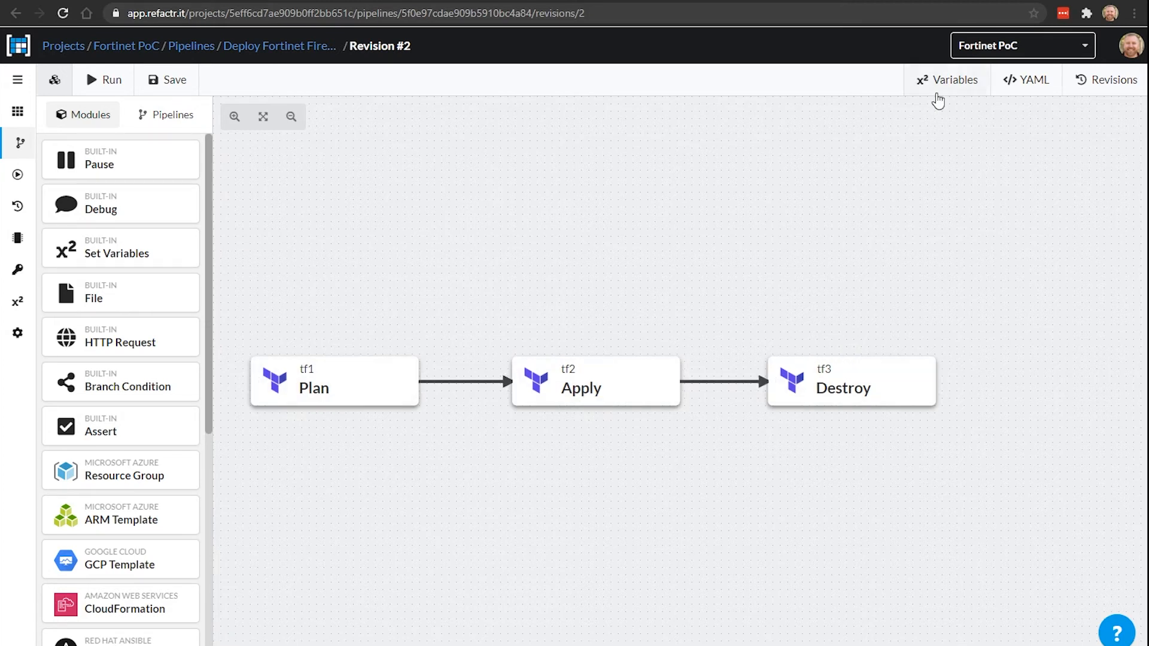
{"action": "left_click", "coordinate": [937, 93]}
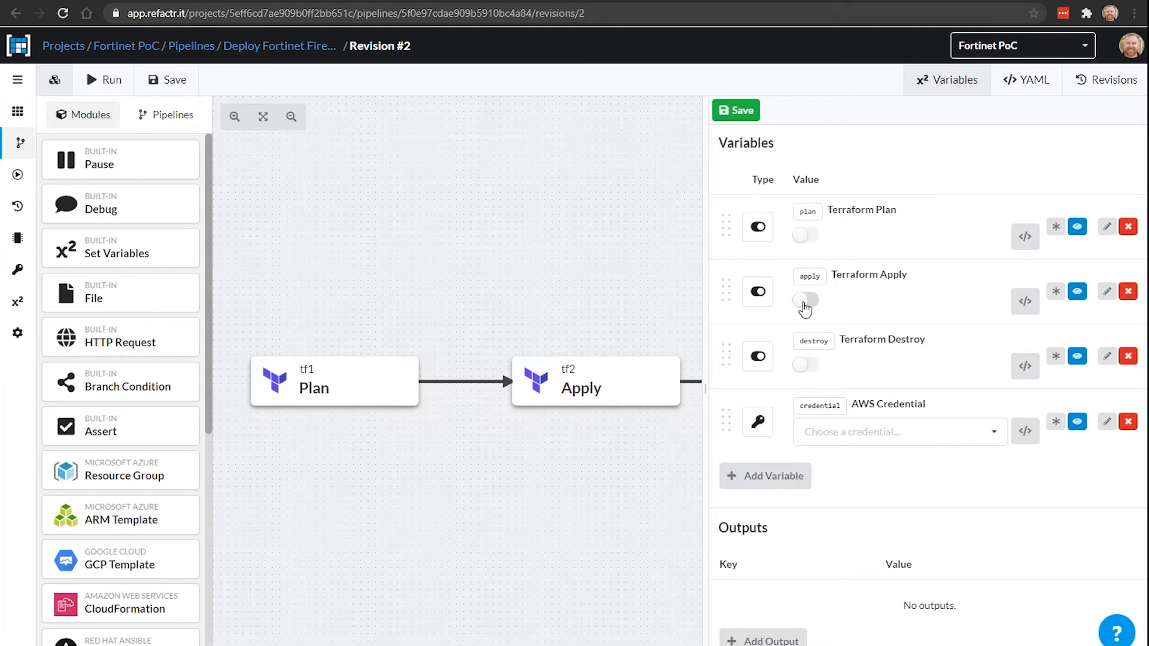
{"action": "left_click", "coordinate": [806, 303]}
{"action": "left_click", "coordinate": [809, 305]}
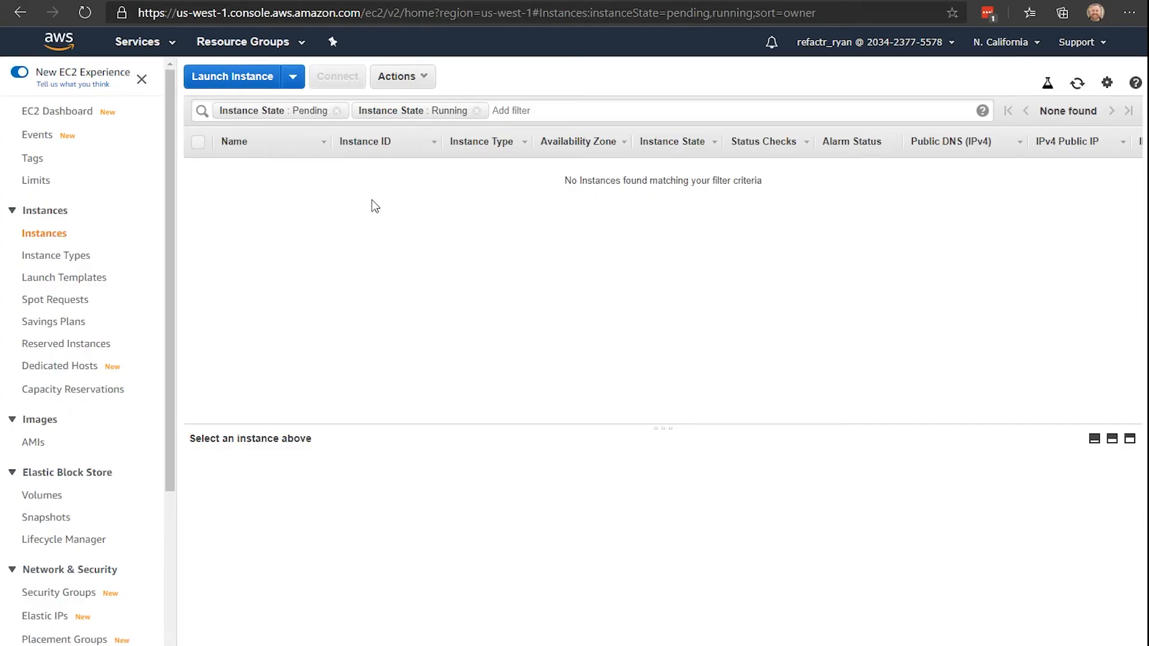
In the AWS EC2 console, refresh the instances list and inspect the FTF1000-secgrp--any-to-any security group.
{"action": "left_click", "coordinate": [1075, 89]}
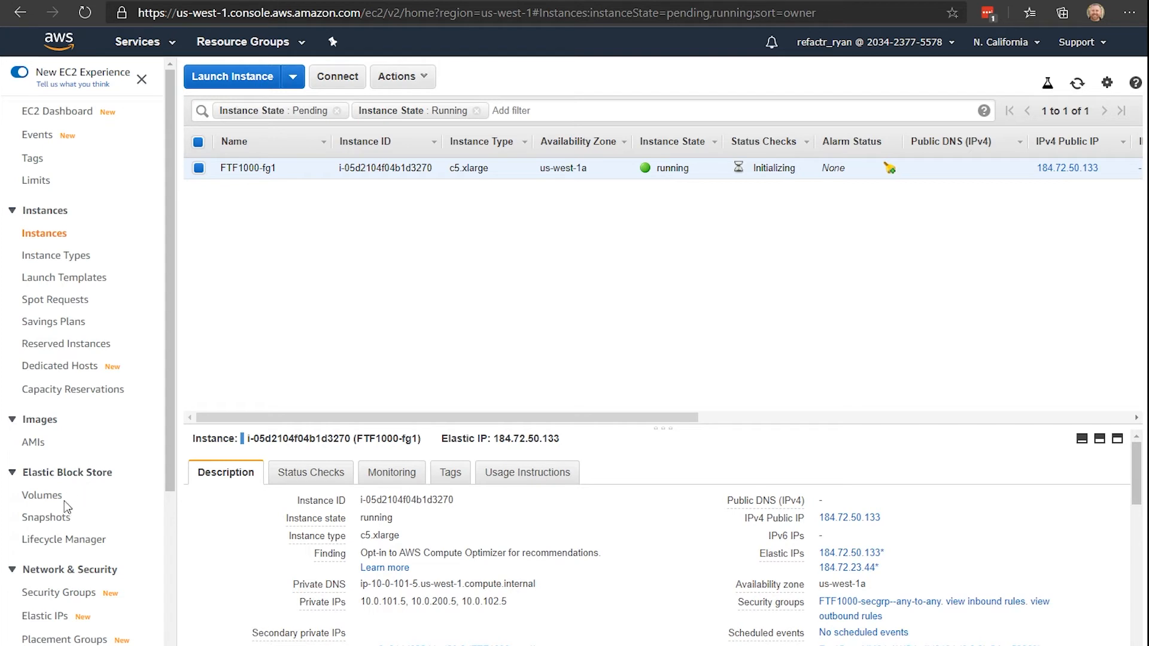
{"action": "left_click", "coordinate": [62, 593]}
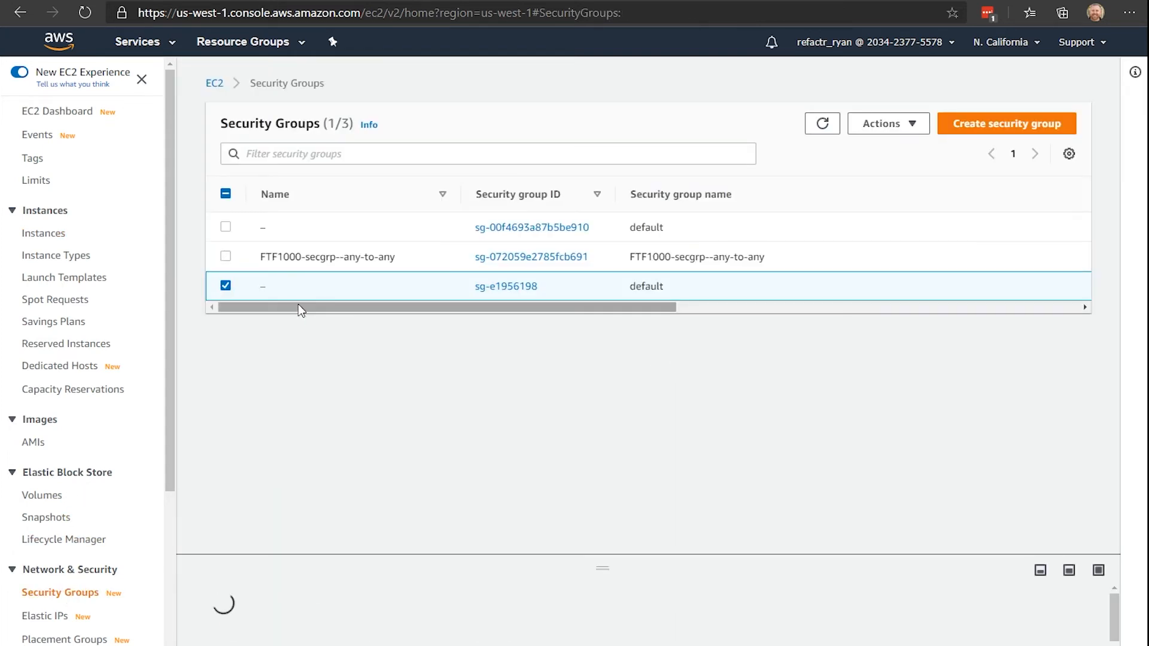
{"action": "left_click_drag", "start_coordinate": [273, 257], "coordinate": [377, 257]}
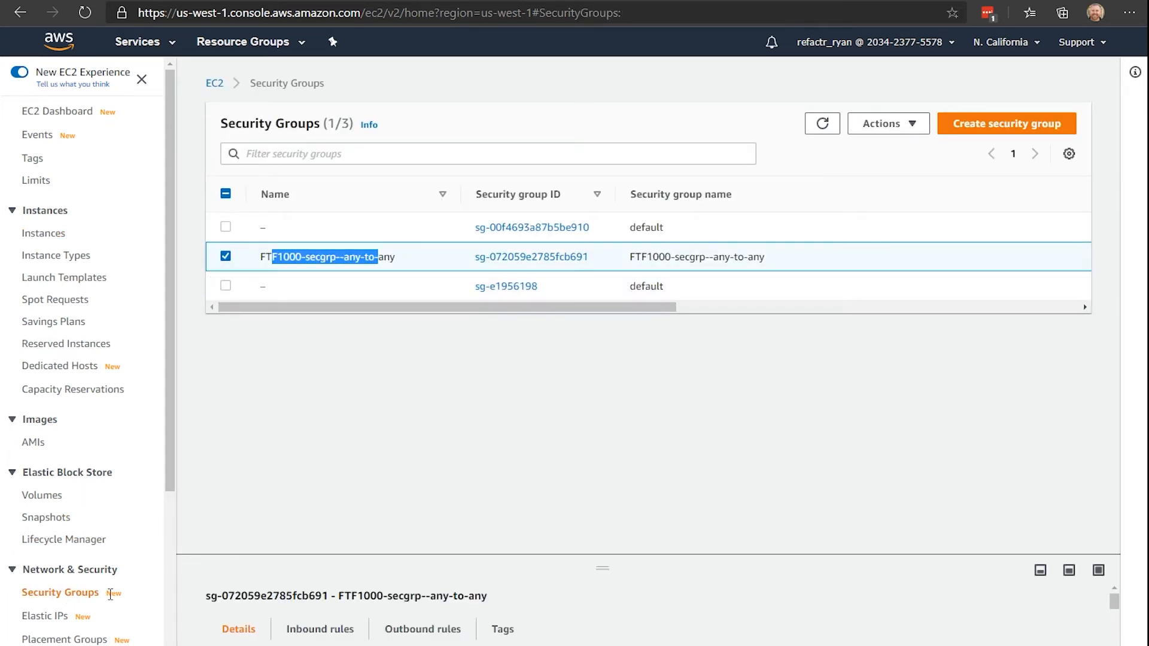
Review the Elastic IP addresses with their associated instances and the network interfaces in EC2.
{"action": "left_click", "coordinate": [45, 617]}
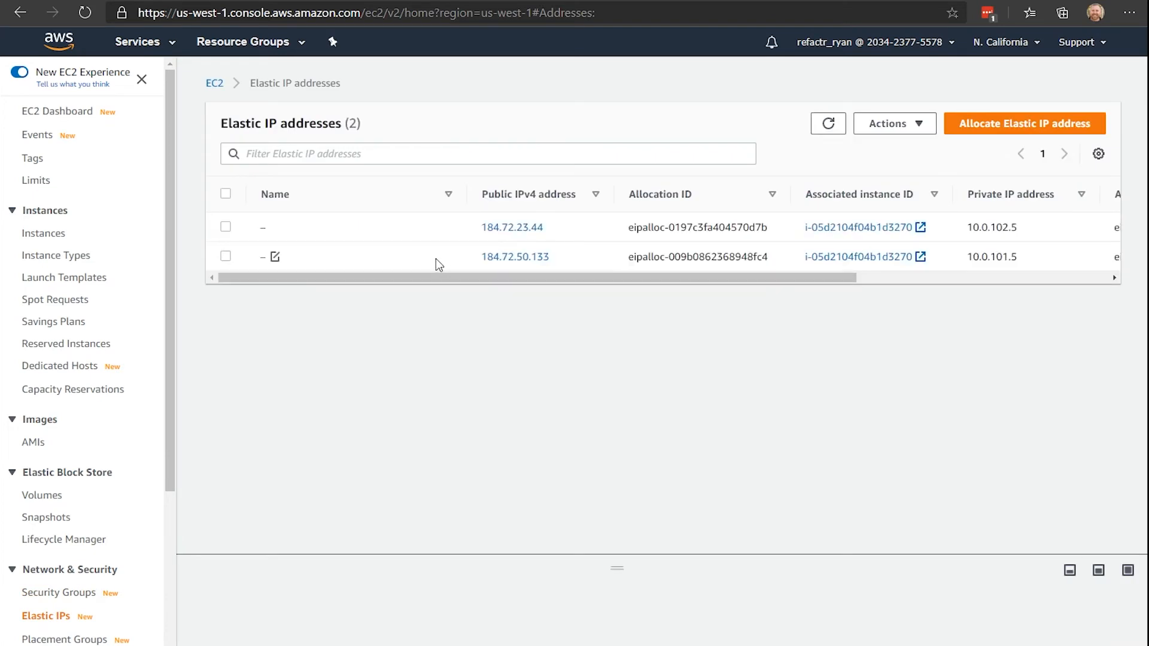
{"action": "left_click_drag", "start_coordinate": [425, 270], "coordinate": [607, 272]}
{"action": "scroll", "coordinate": [48, 577], "scroll_direction": "down", "scroll_amount": 2}
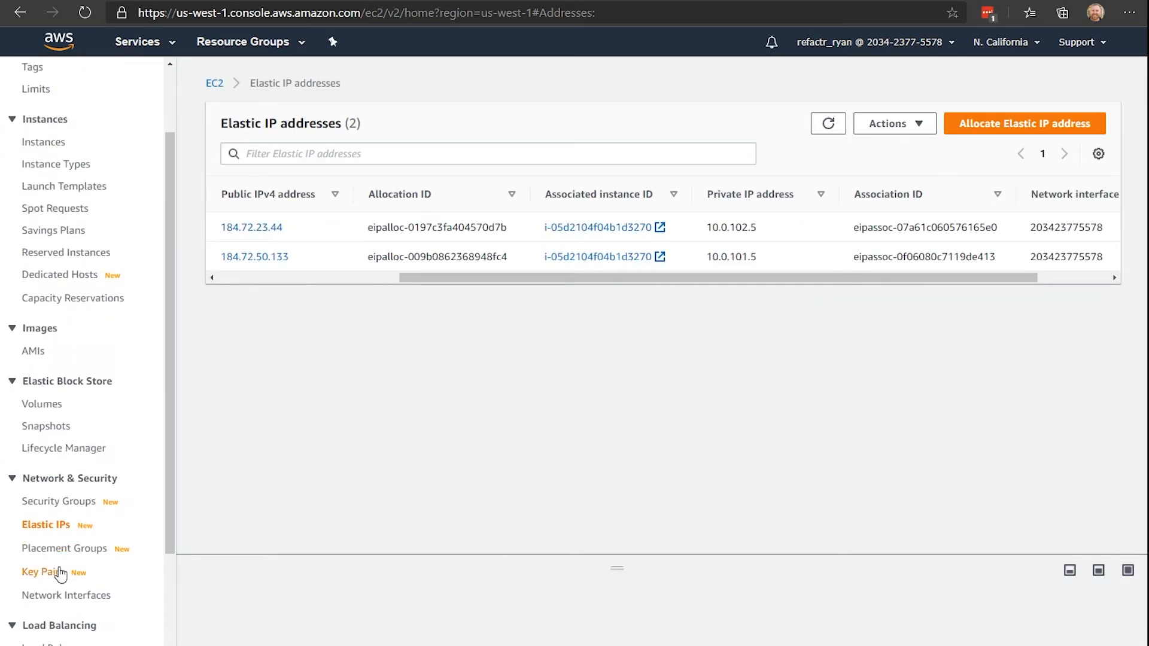
{"action": "left_click", "coordinate": [51, 575]}
{"action": "left_click", "coordinate": [43, 595]}
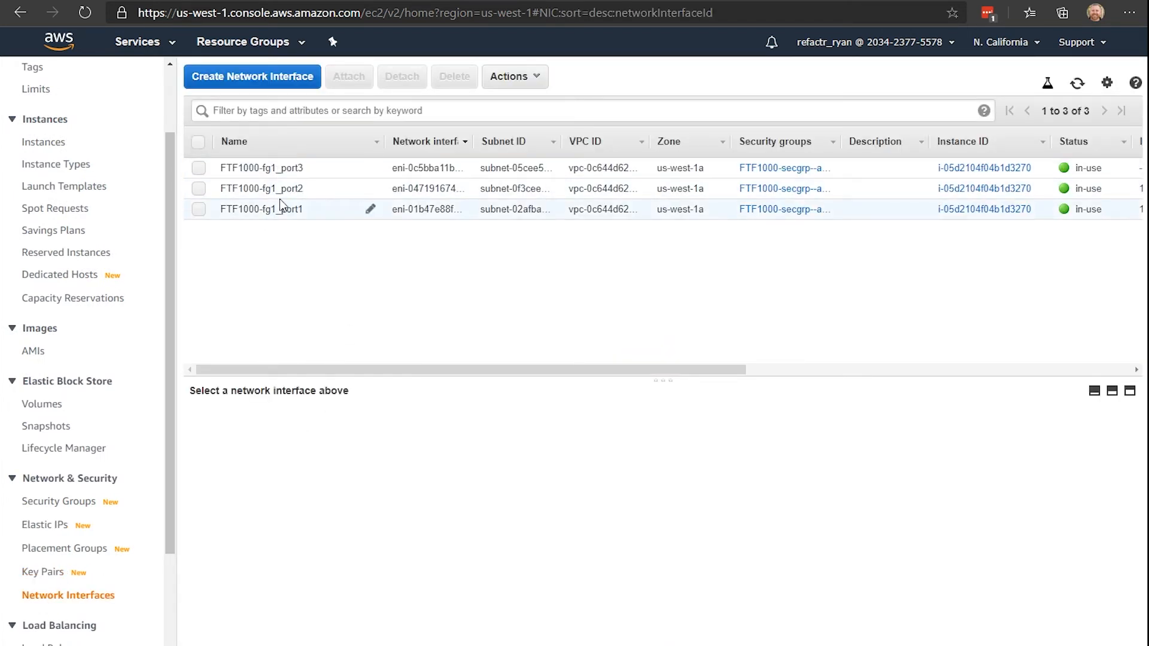
Go to the VPC service and view the details of the FTF1000-vpc1 VPC.
{"action": "scroll", "coordinate": [137, 272], "scroll_direction": "up", "scroll_amount": 2}
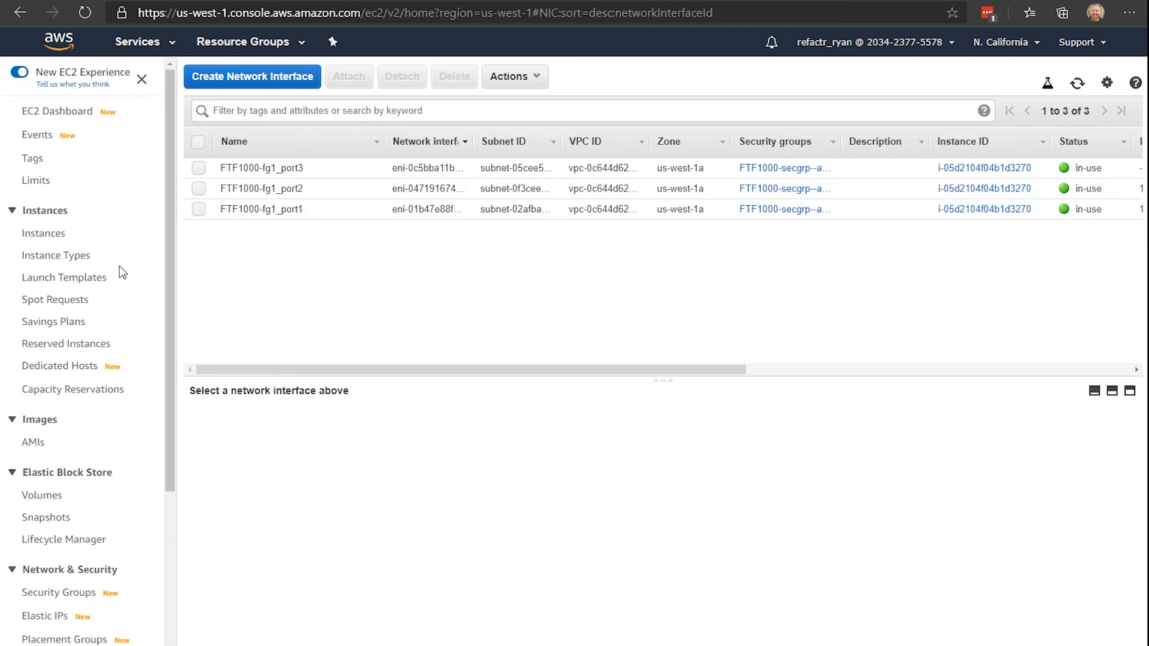
{"action": "left_click", "coordinate": [137, 41]}
{"action": "left_click", "coordinate": [45, 138]}
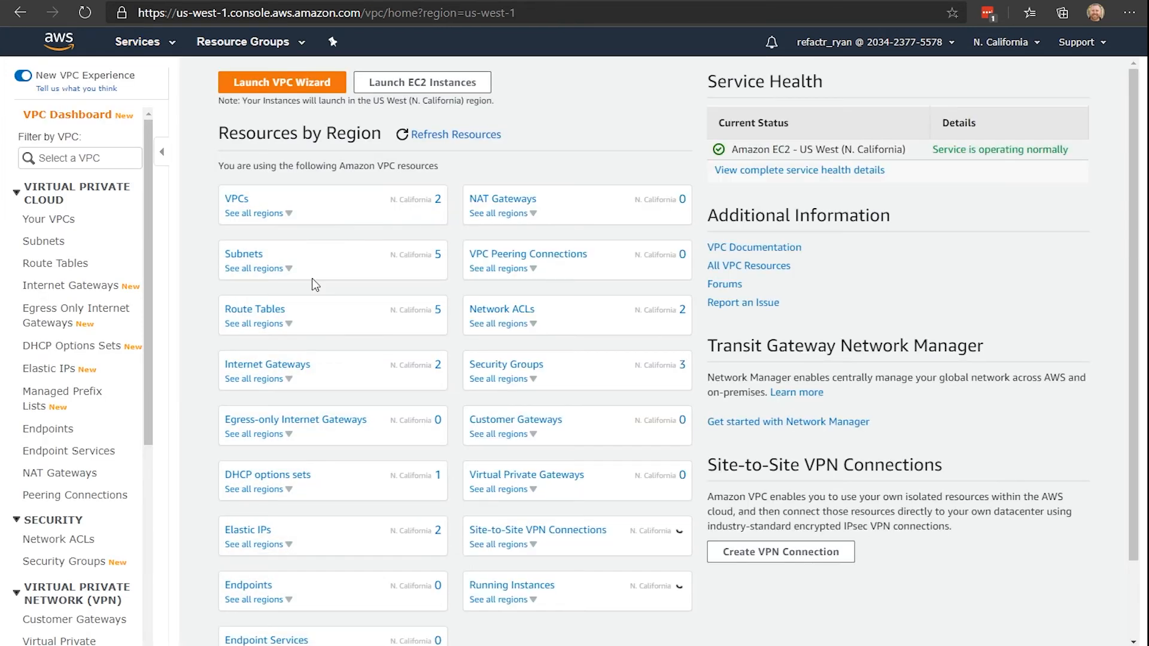
{"action": "left_click", "coordinate": [239, 198]}
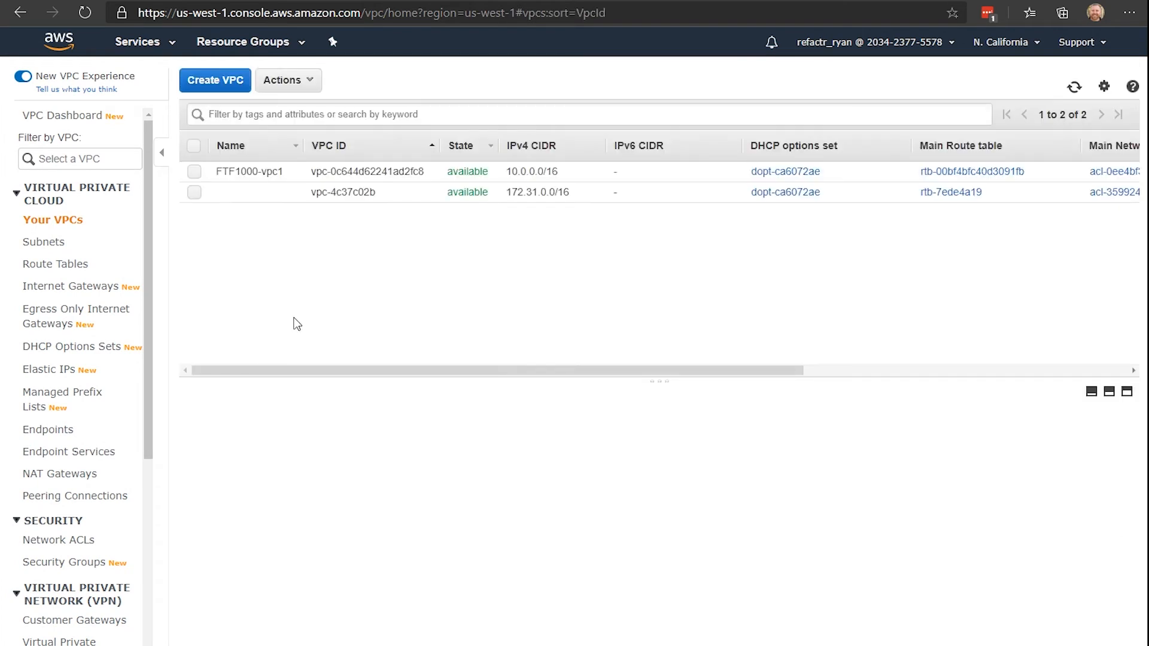
{"action": "double_click", "coordinate": [242, 172]}
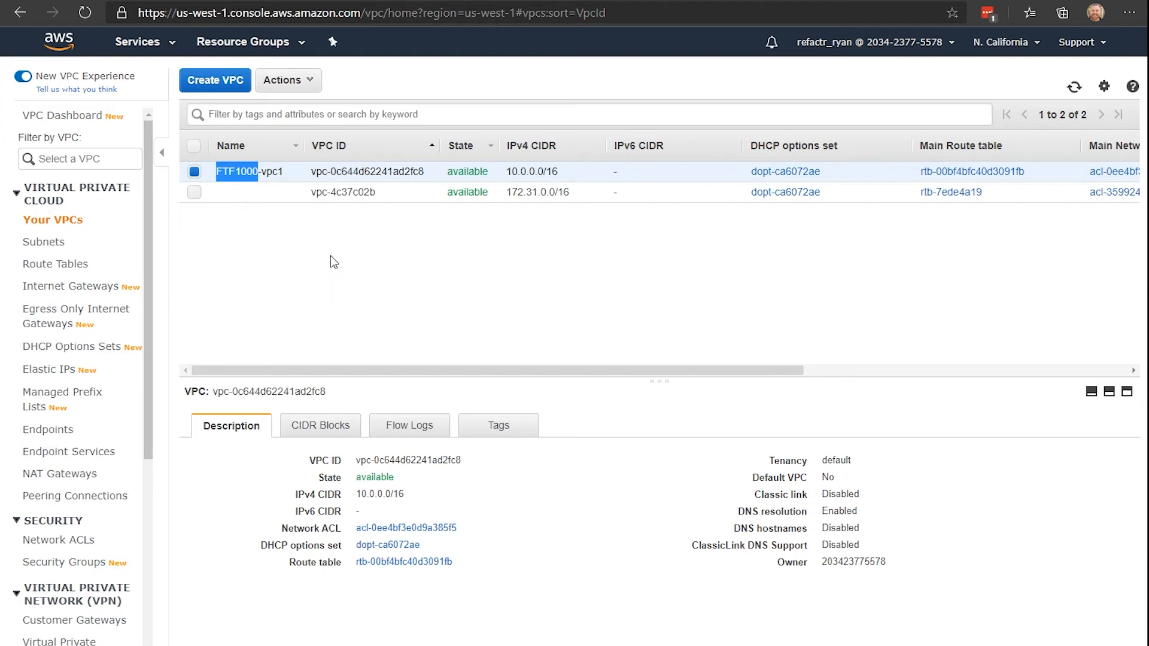
Switch back to Refactr and open run #83 from the project's run history.
{"action": "key", "text": "alt+Tab"}
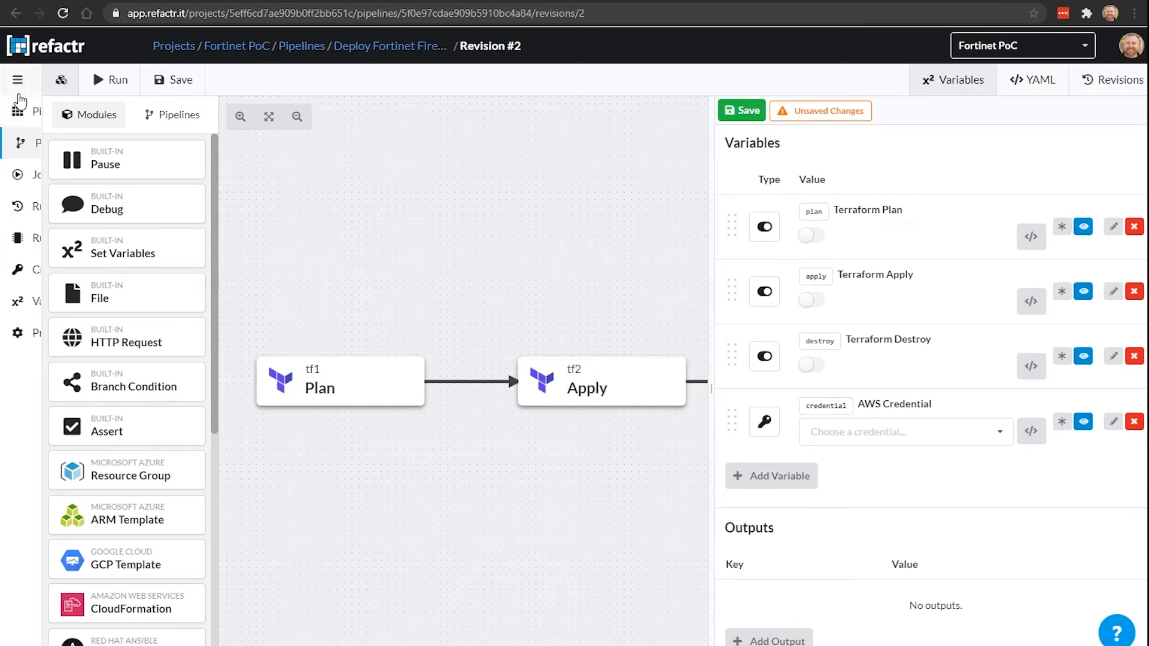
{"action": "left_click", "coordinate": [18, 209]}
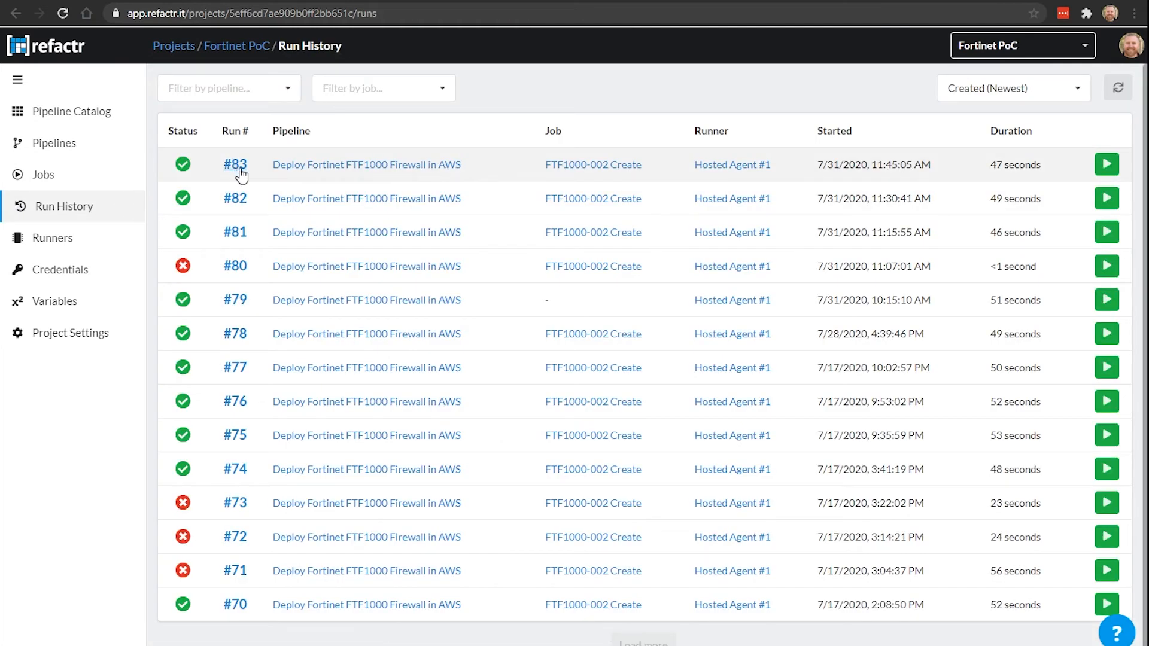
{"action": "left_click", "coordinate": [237, 166]}
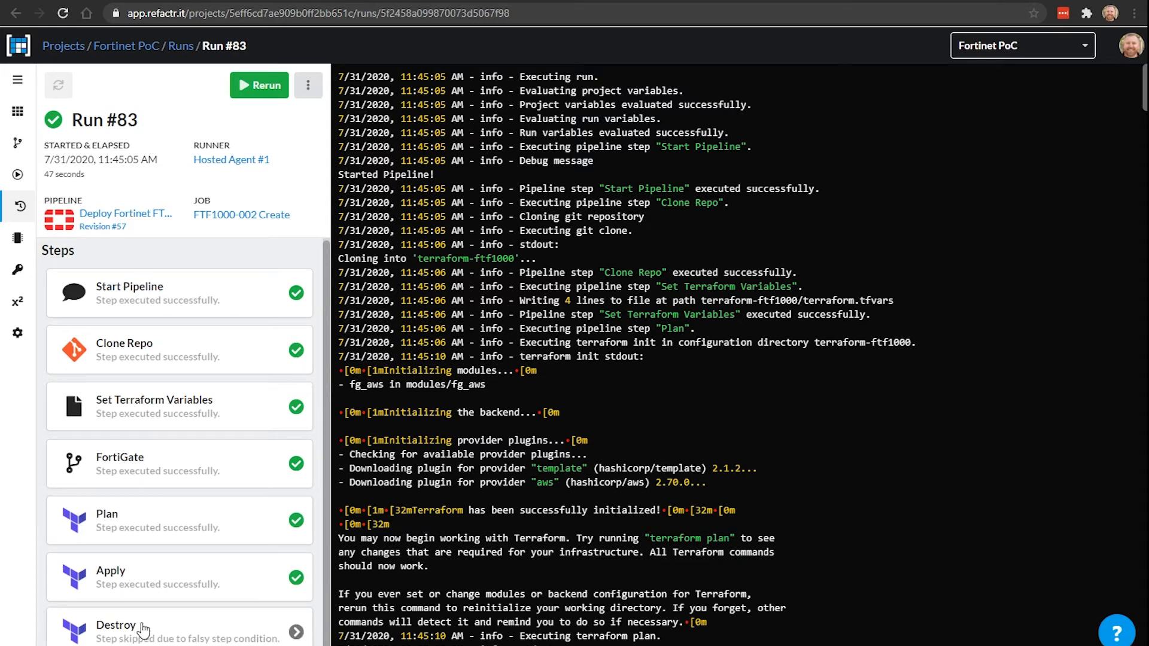
Review run #83's variables, checking the Terraform Plan and Apply values, and close the variable list.
{"action": "left_click", "coordinate": [309, 85]}
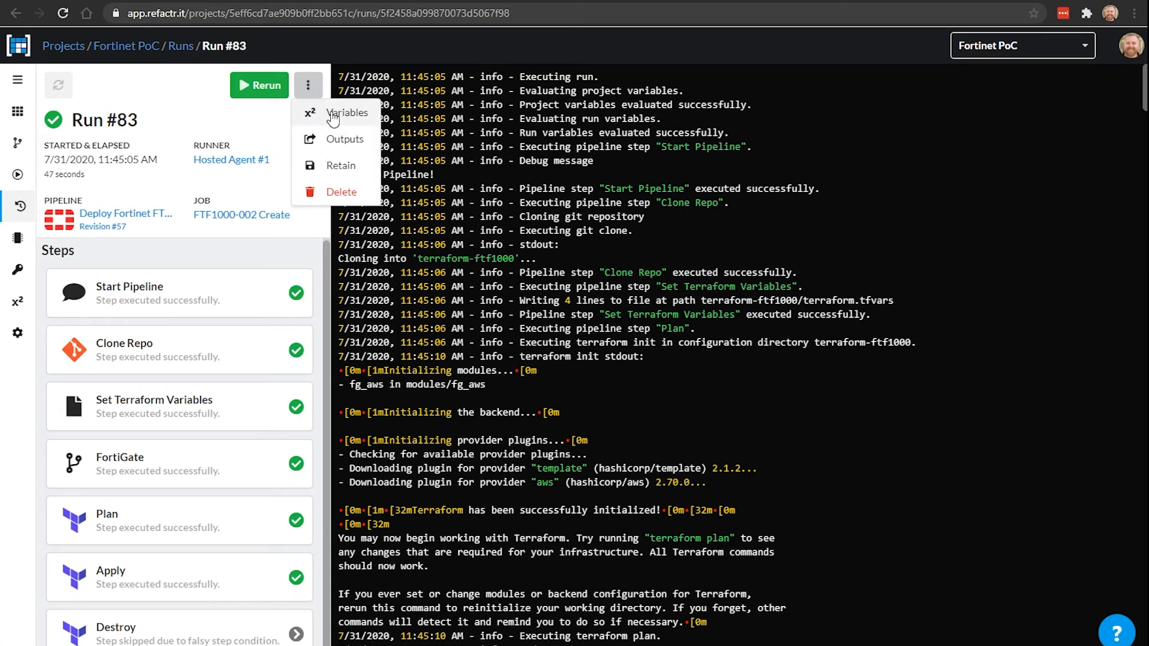
{"action": "left_click", "coordinate": [333, 114]}
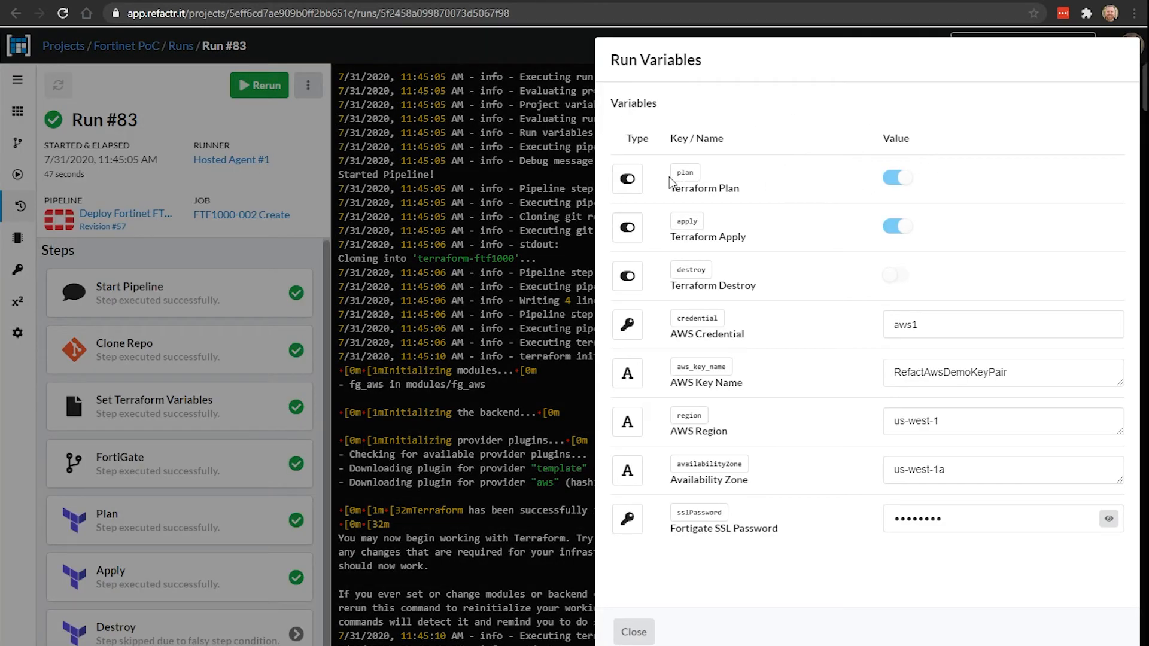
{"action": "double_click", "coordinate": [687, 221]}
{"action": "left_click", "coordinate": [312, 159]}
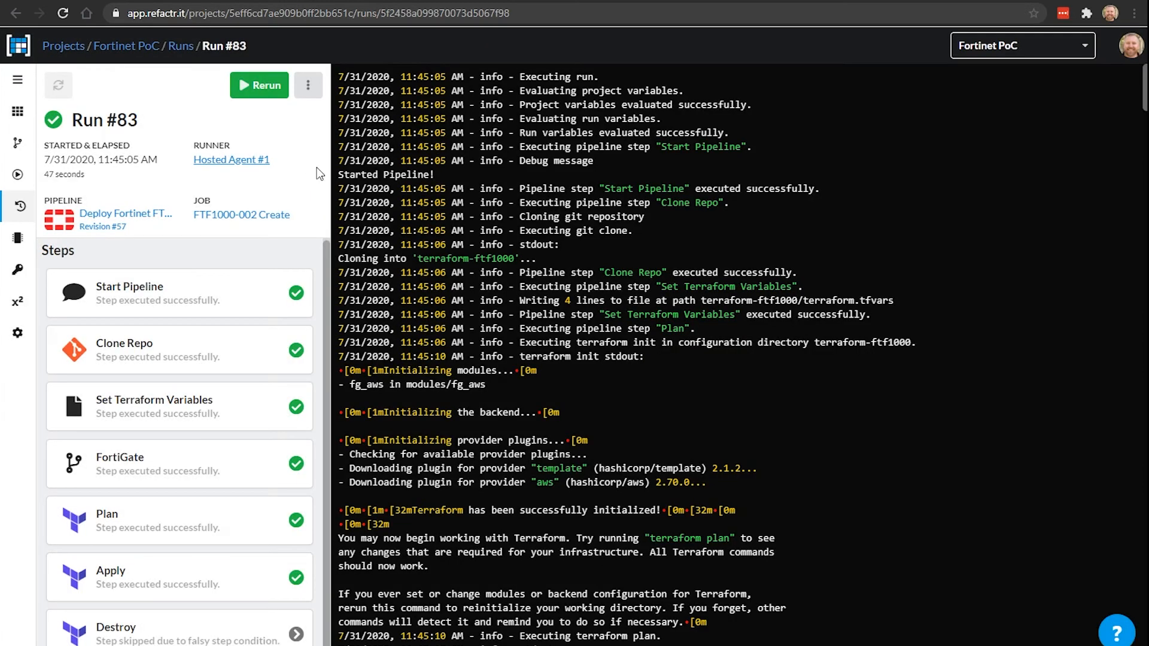
Review run #83's full execution log and the log of its Start Pipeline step.
{"action": "left_click_drag", "start_coordinate": [366, 77], "coordinate": [836, 626]}
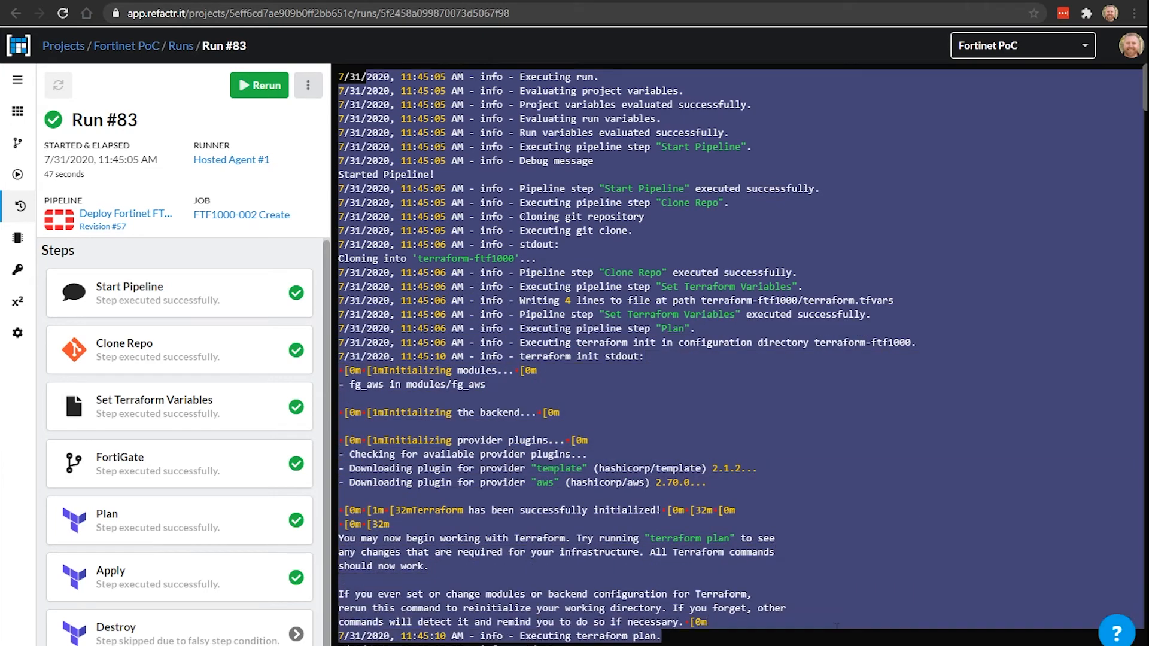
{"action": "left_click", "coordinate": [179, 304]}
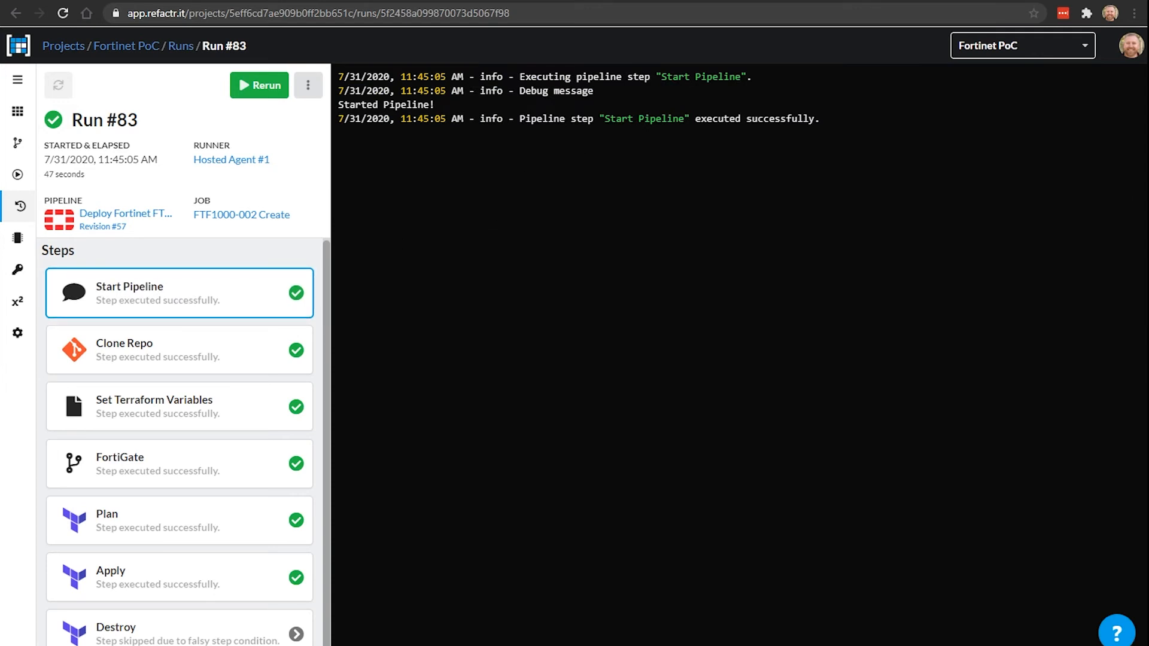
{"action": "left_click_drag", "start_coordinate": [820, 119], "coordinate": [338, 77]}
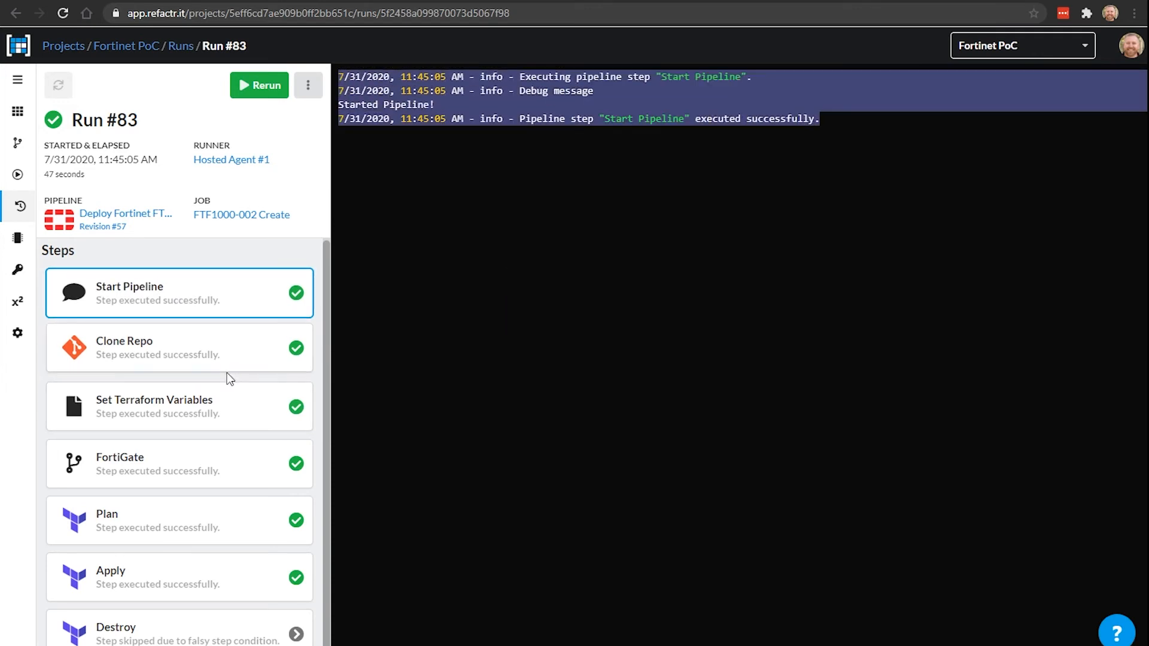
{"action": "left_click", "coordinate": [165, 573]}
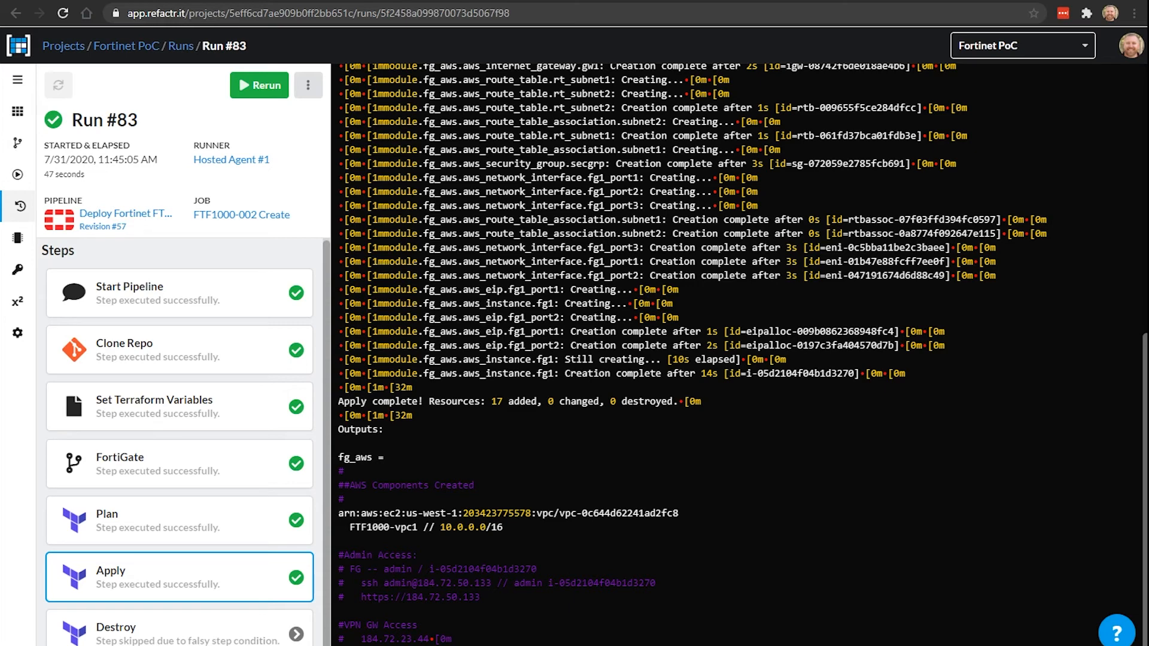
{"action": "left_click_drag", "start_coordinate": [361, 596], "coordinate": [480, 597]}
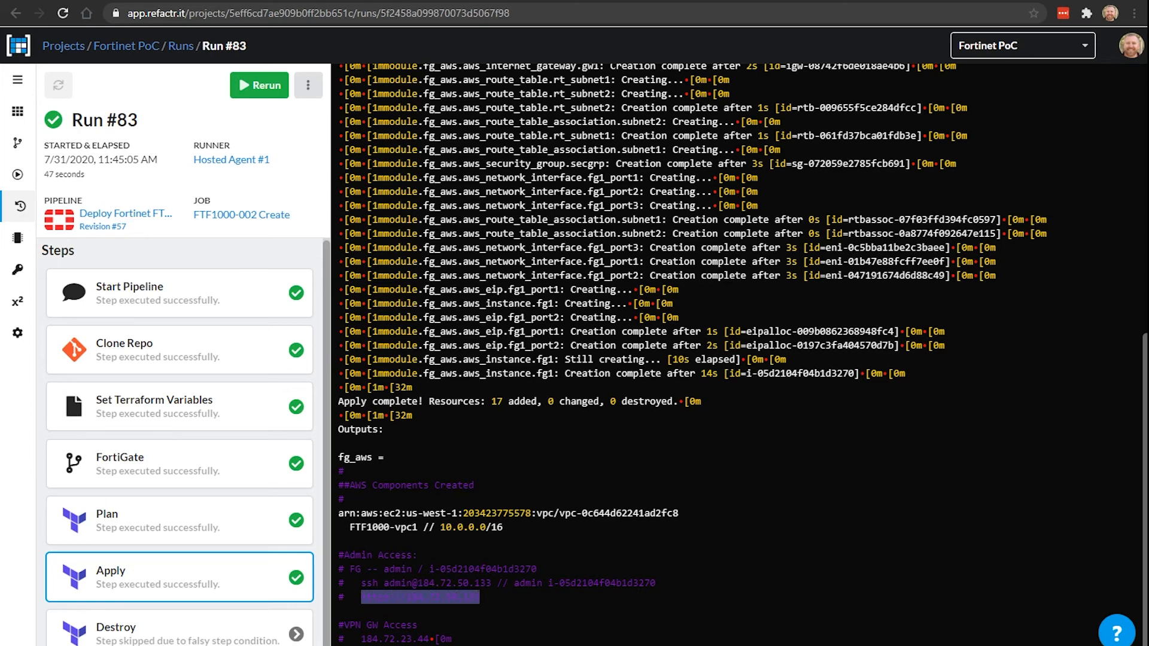
{"action": "key", "text": "ctrl+c"}
{"action": "key", "text": "ctrl+t"}
{"action": "key", "text": "ctrl+v"}
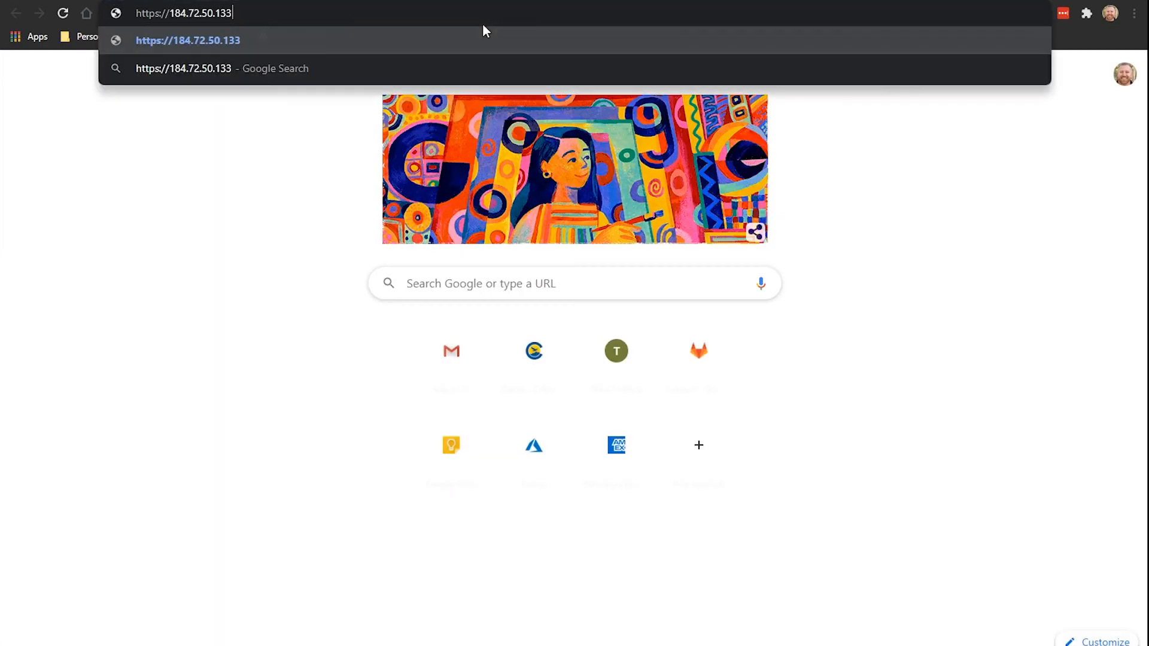
{"action": "key", "text": "Return"}
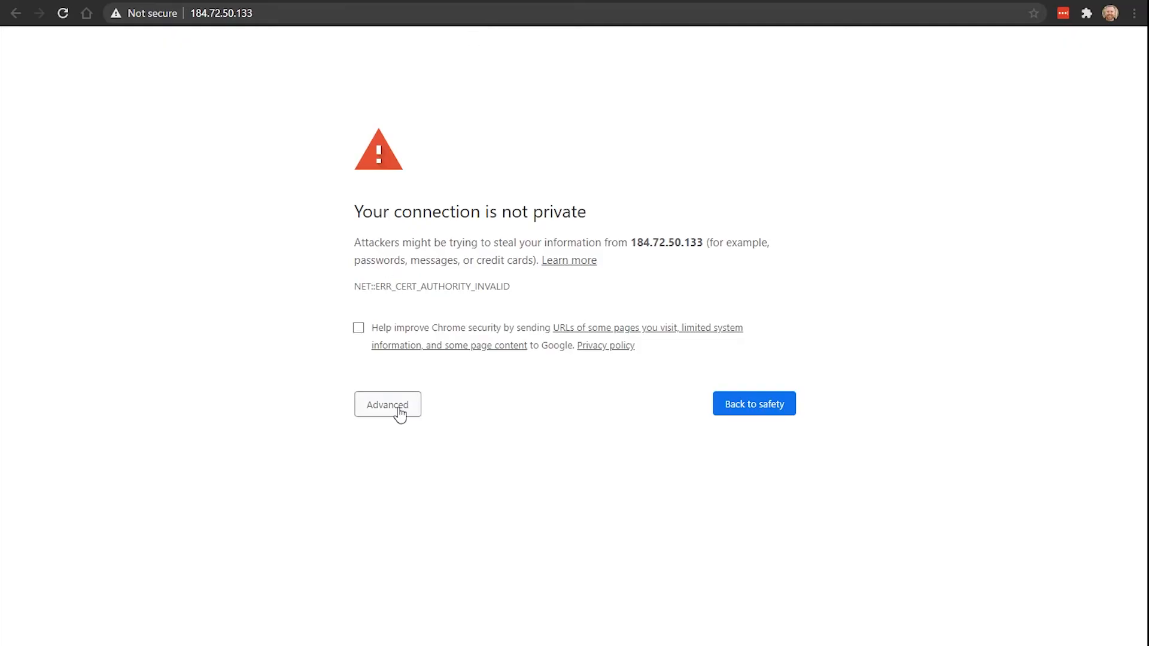
Proceed past the certificate warning to 184.72.50.133 and accept the FortiGate login disclaimer.
{"action": "key", "text": "F5"}
{"action": "left_click", "coordinate": [400, 411]}
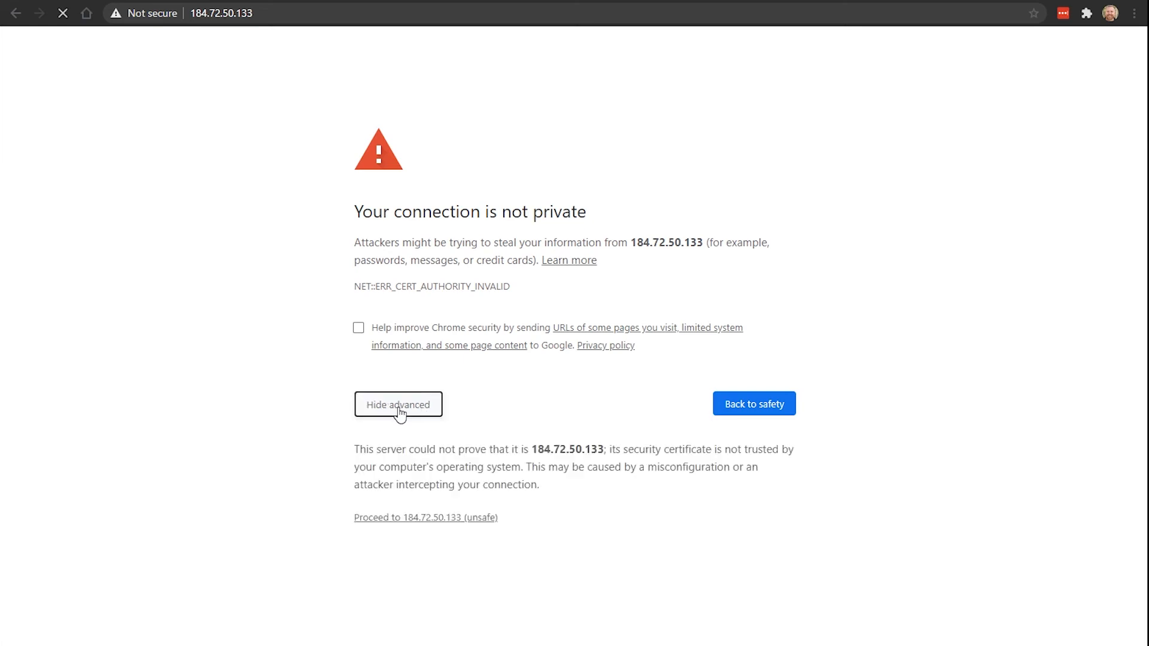
{"action": "left_click", "coordinate": [410, 519]}
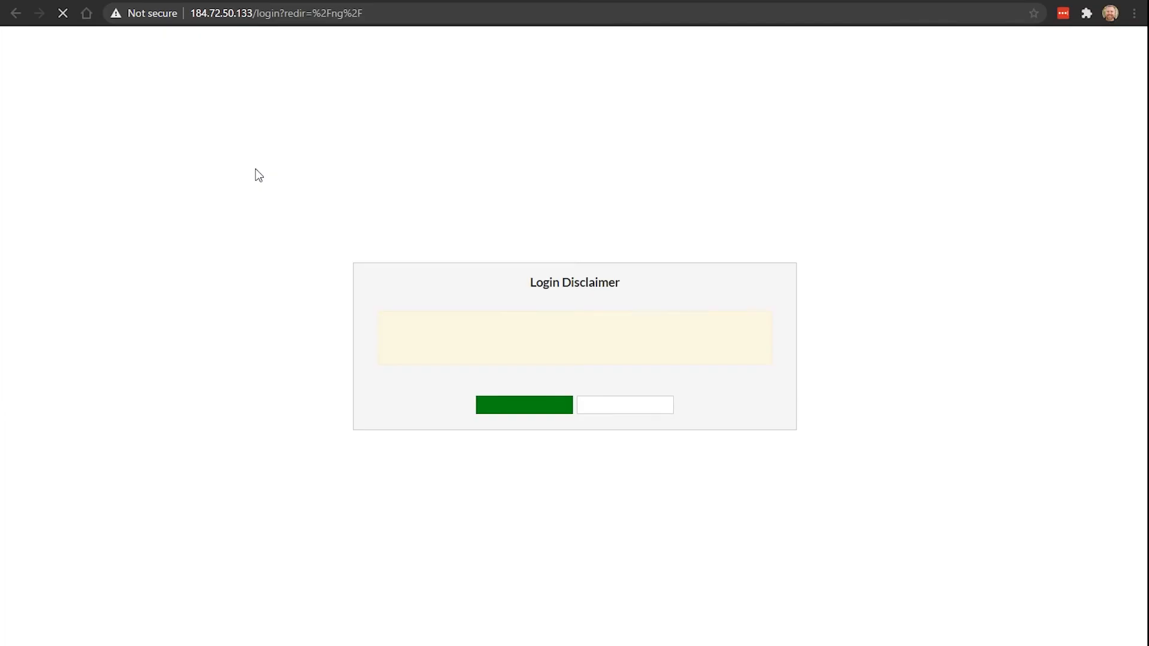
{"action": "left_click", "coordinate": [526, 407]}
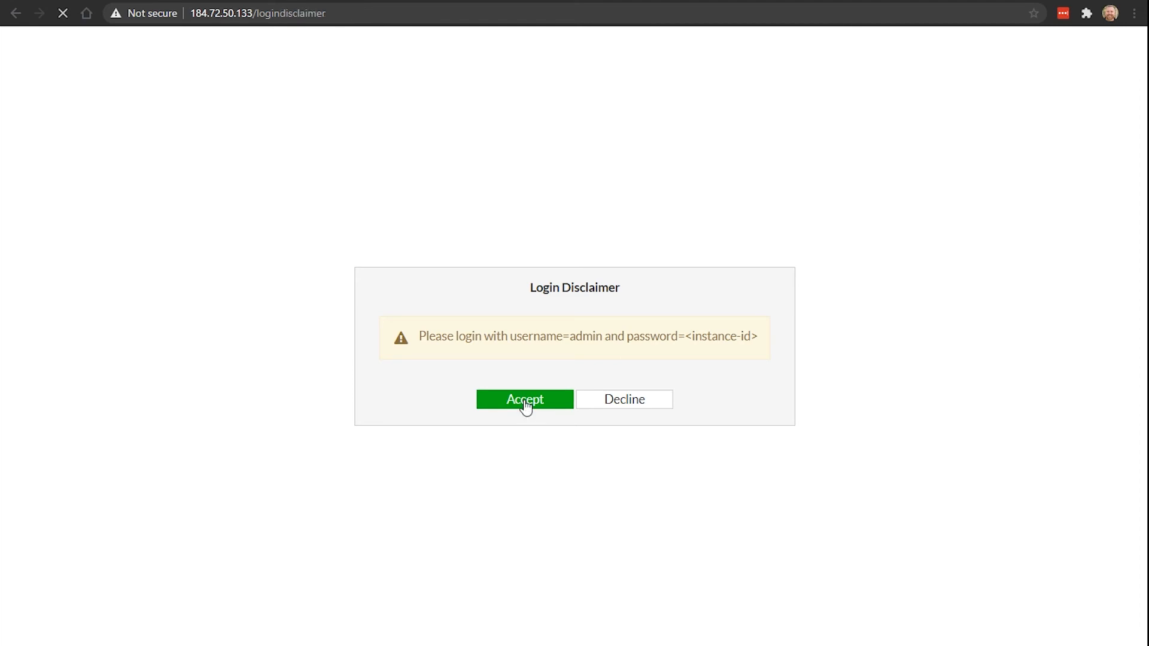
Log in to FortiGate as admin, using the instance ID copied from the Apply step's output in Refactr as the password.
{"action": "type", "text": "admin"}
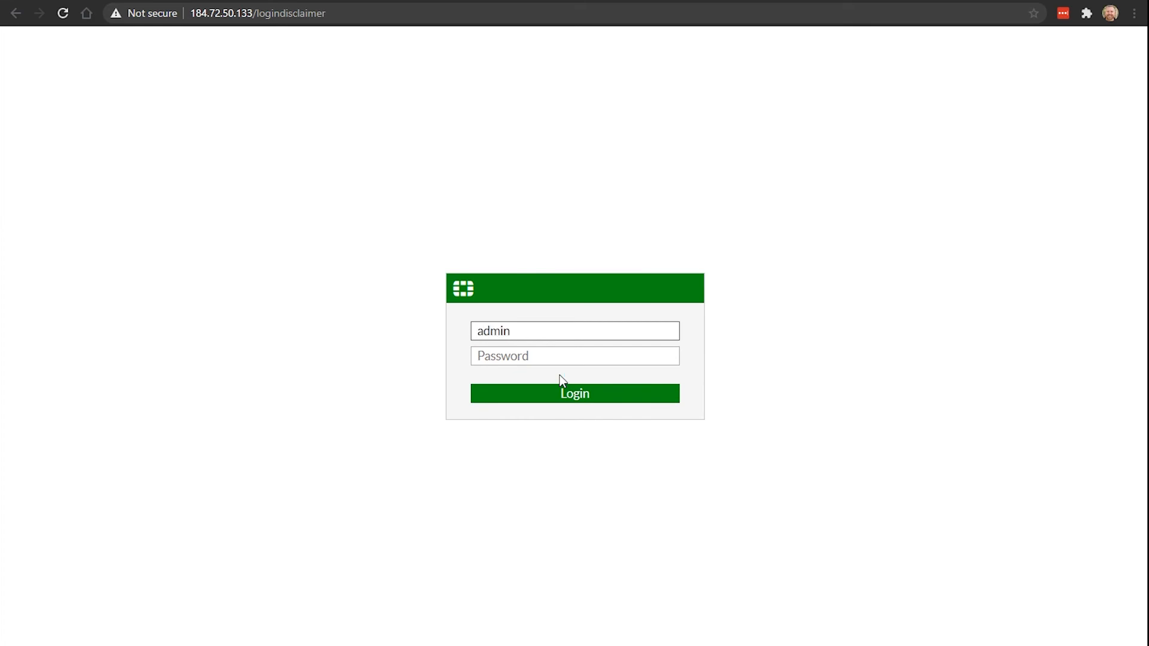
{"action": "left_click", "coordinate": [170, 1]}
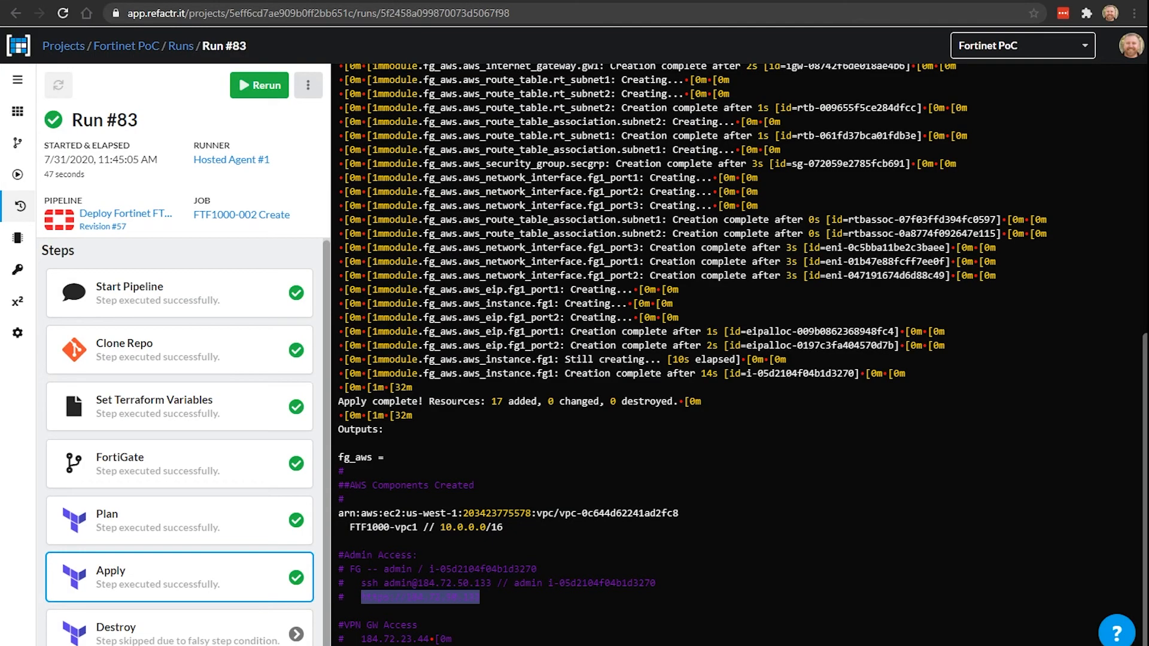
{"action": "left_click_drag", "start_coordinate": [547, 583], "coordinate": [656, 583]}
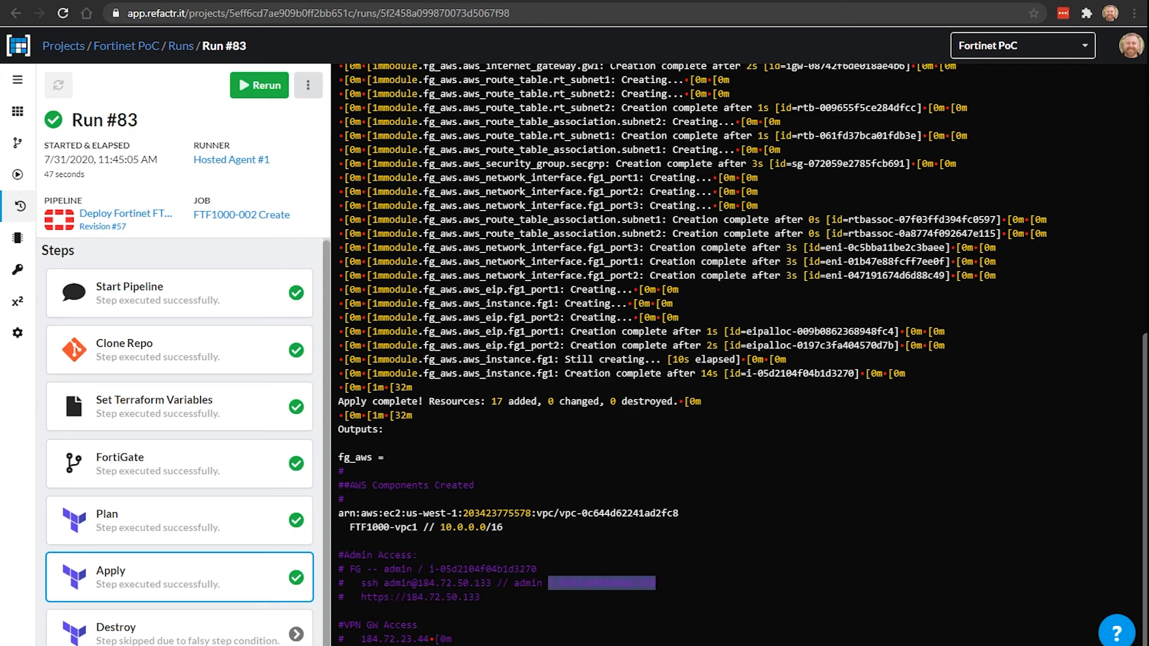
{"action": "left_click", "coordinate": [417, 2]}
{"action": "left_click", "coordinate": [568, 359]}
{"action": "key", "text": "ctrl+v"}
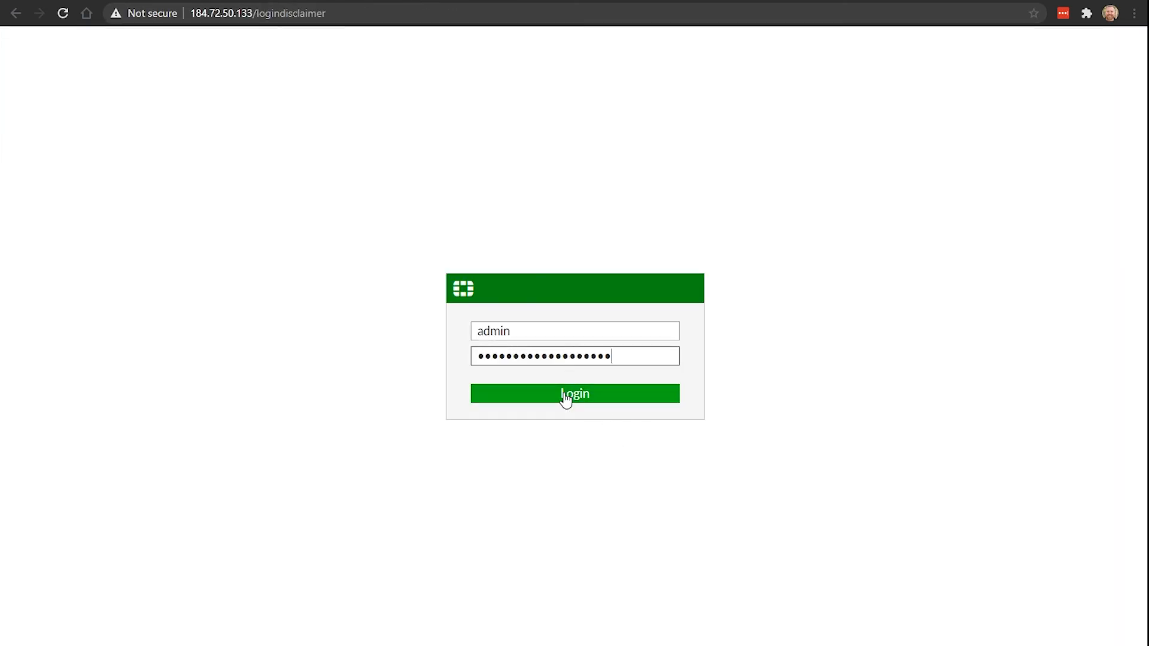
{"action": "left_click", "coordinate": [575, 397]}
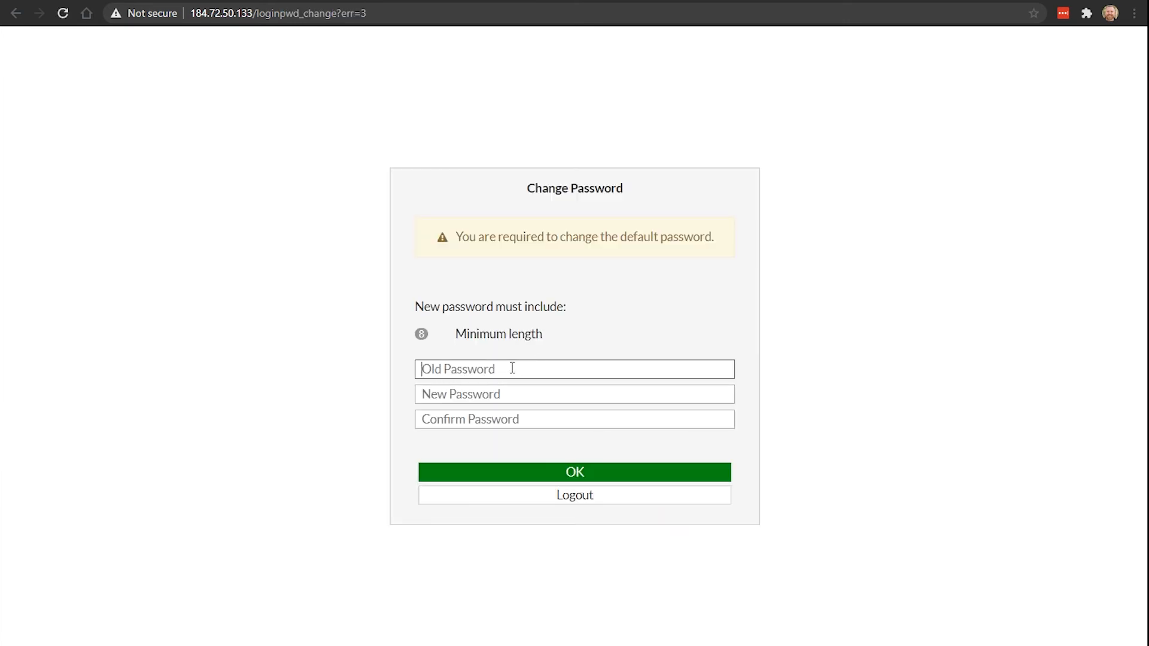
Change the default FortiGate admin password by entering the old password, then entering and confirming the new password.
{"action": "key", "text": "ctrl+v"}
{"action": "key", "text": "Tab"}
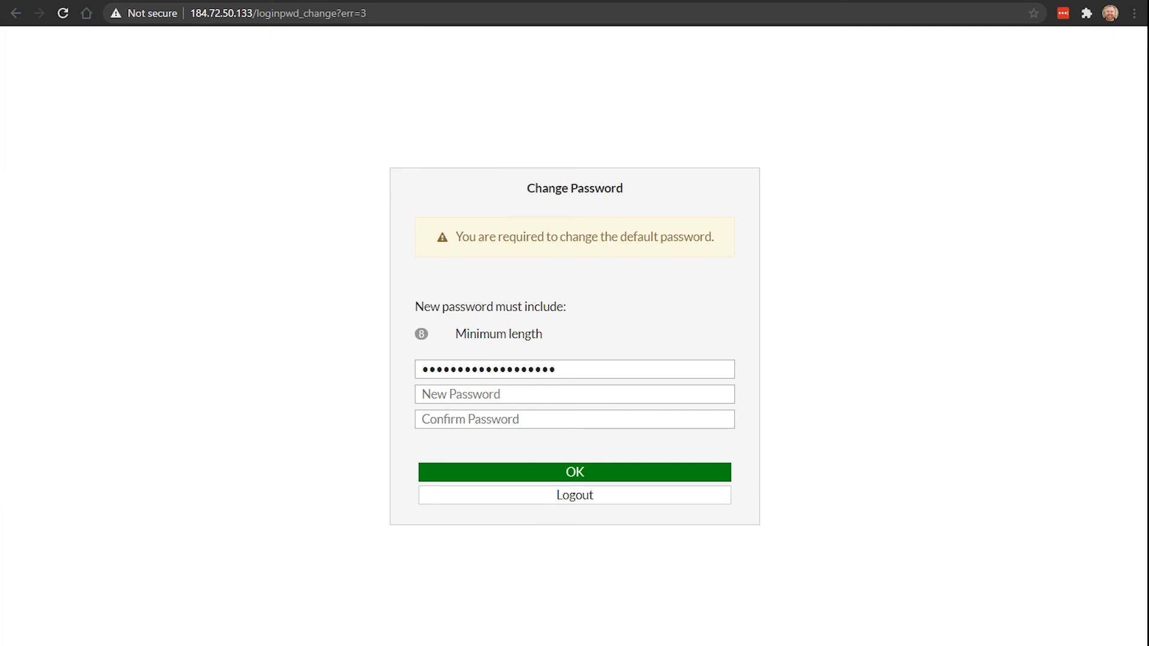
{"action": "left_click", "coordinate": [448, 395]}
{"action": "type", "text": "••••••••••"}
{"action": "left_click", "coordinate": [452, 419]}
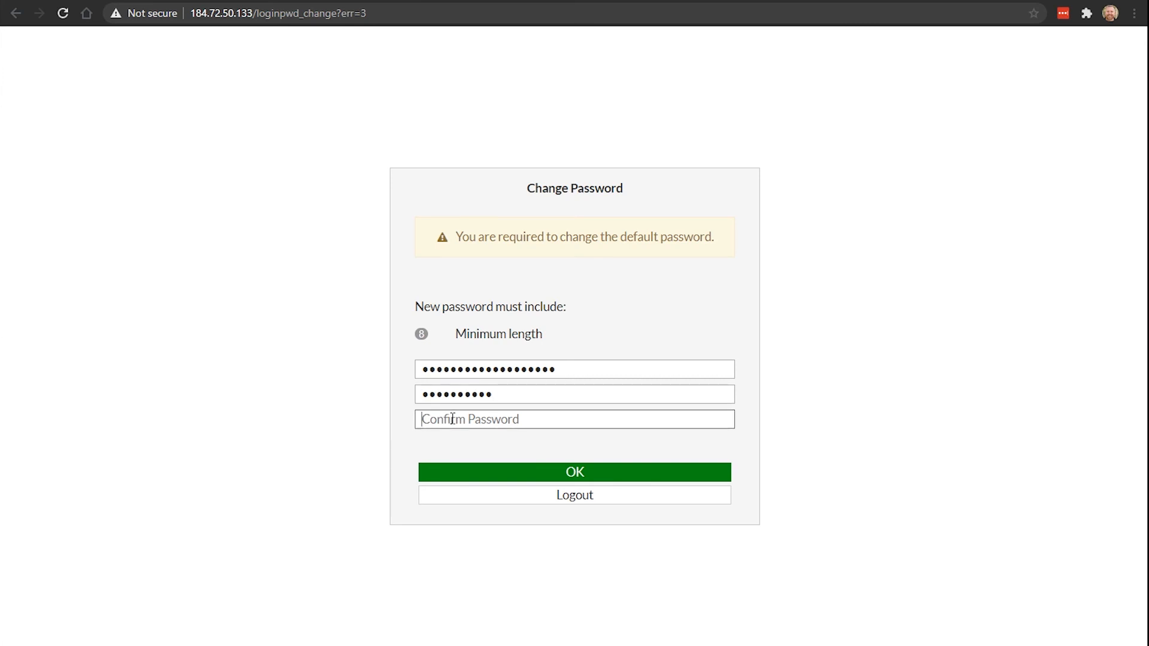
{"action": "key", "text": "ctrl+v"}
{"action": "left_click", "coordinate": [521, 472]}
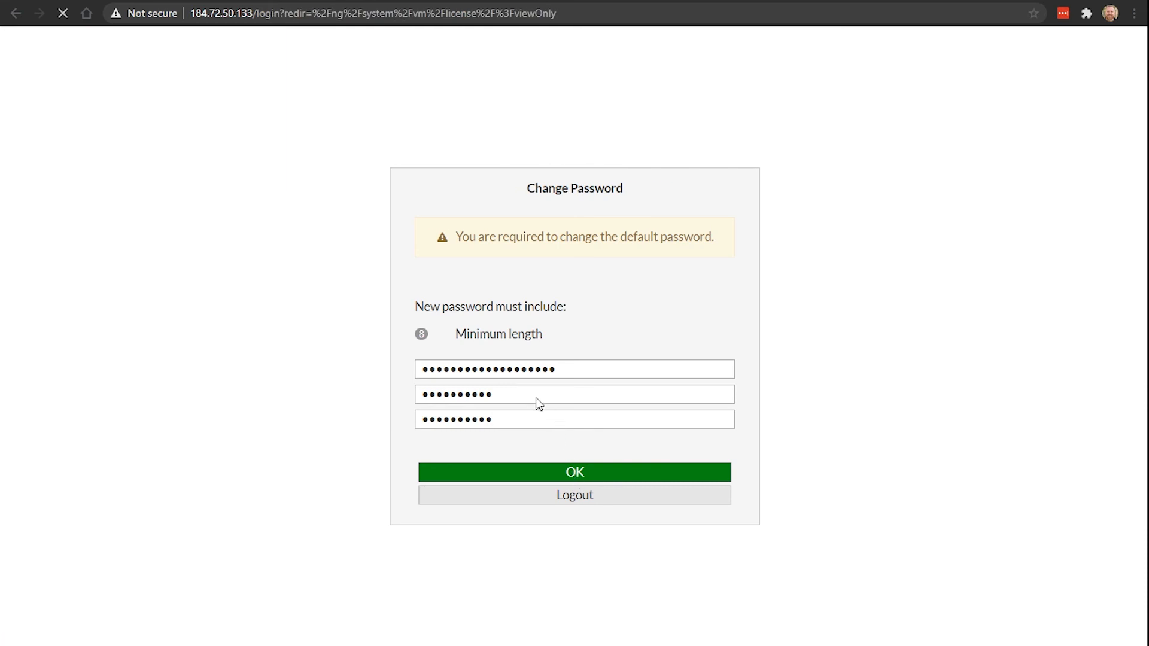
Log back in to FortiGate as admin with the new account password.
{"action": "type", "text": "admin"}
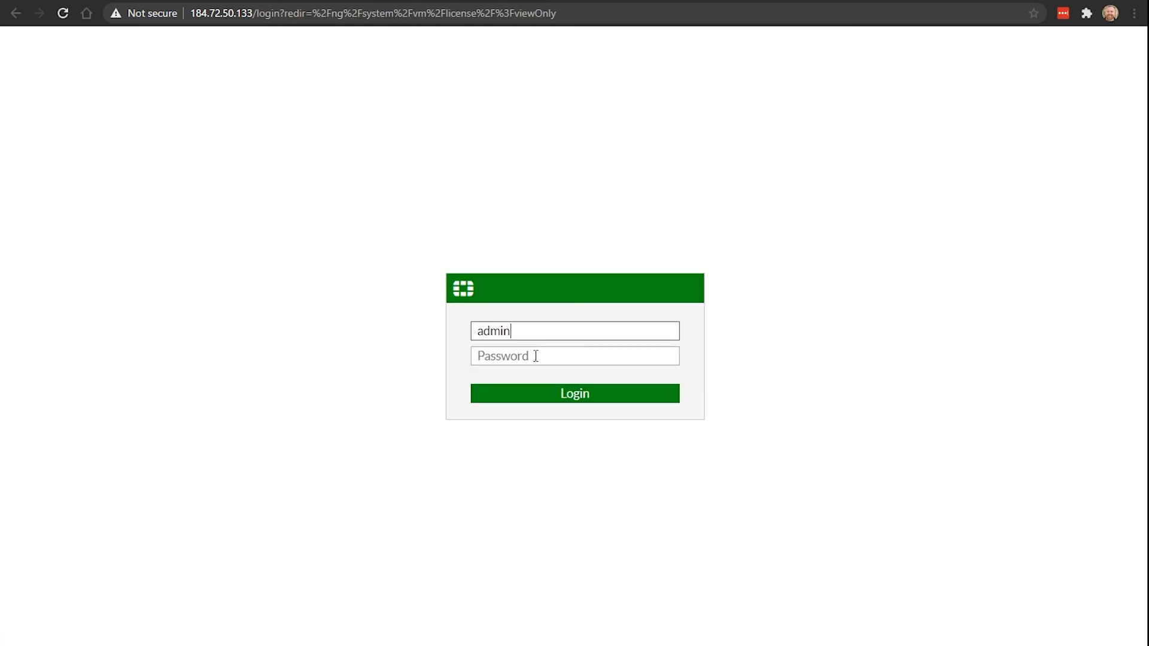
{"action": "left_click", "coordinate": [535, 356]}
{"action": "type", "text": "**********"}
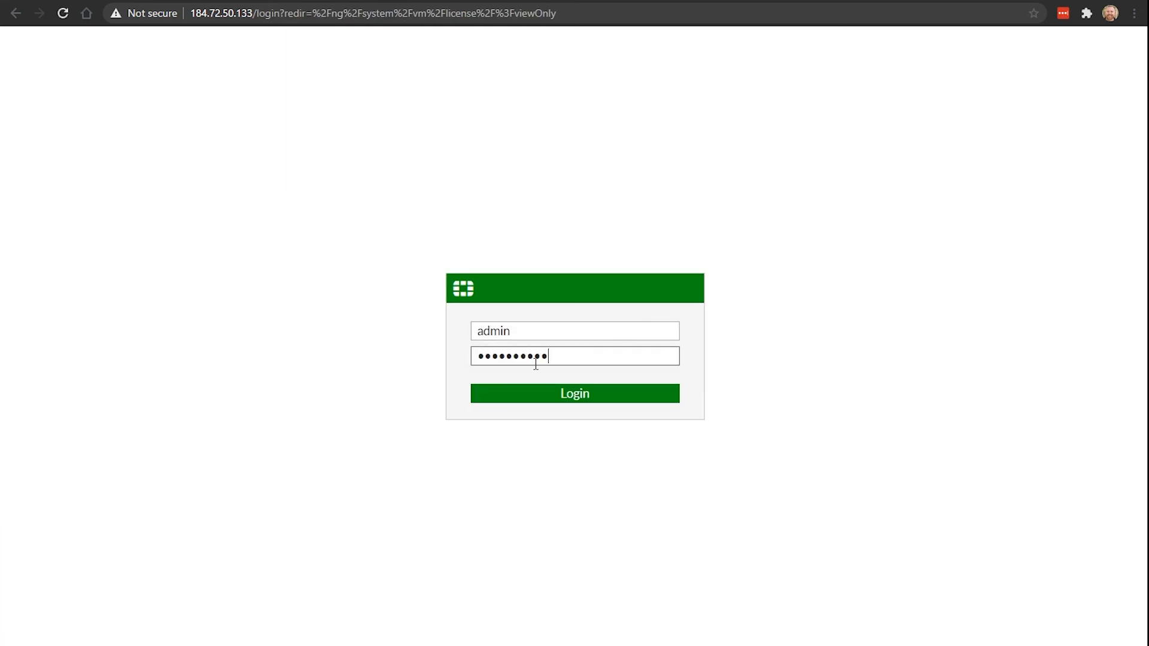
{"action": "left_click", "coordinate": [547, 396]}
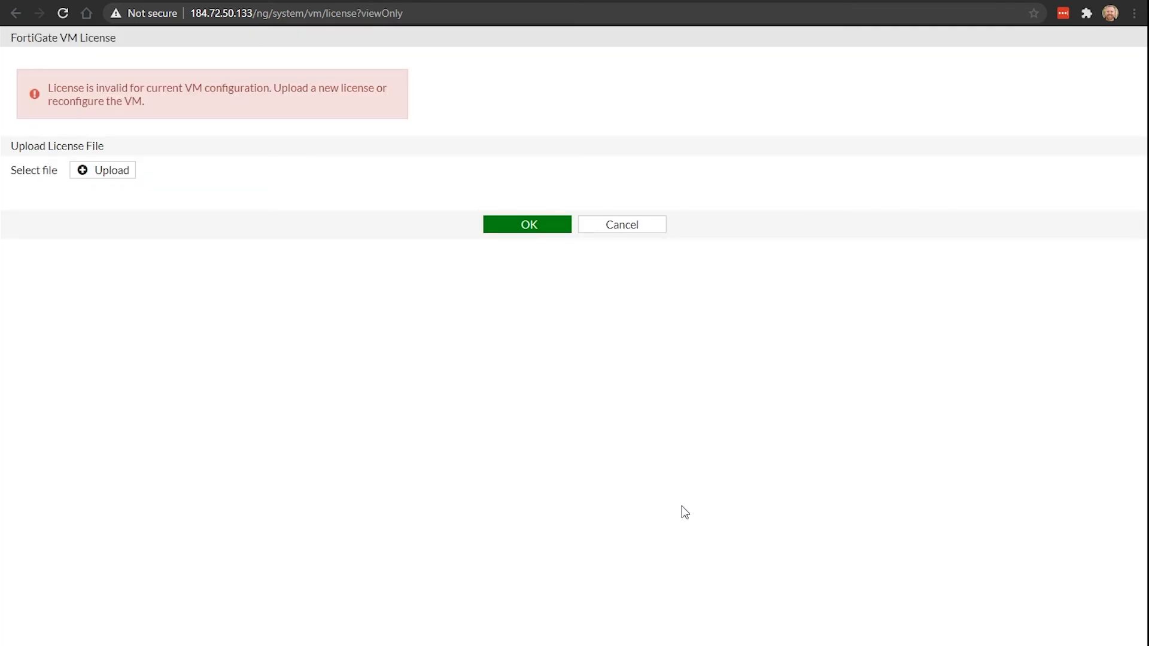
Upload the license file FortigateRefactr.lic for the FortiGate VM and submit it.
{"action": "left_click", "coordinate": [117, 178]}
{"action": "left_click", "coordinate": [753, 608]}
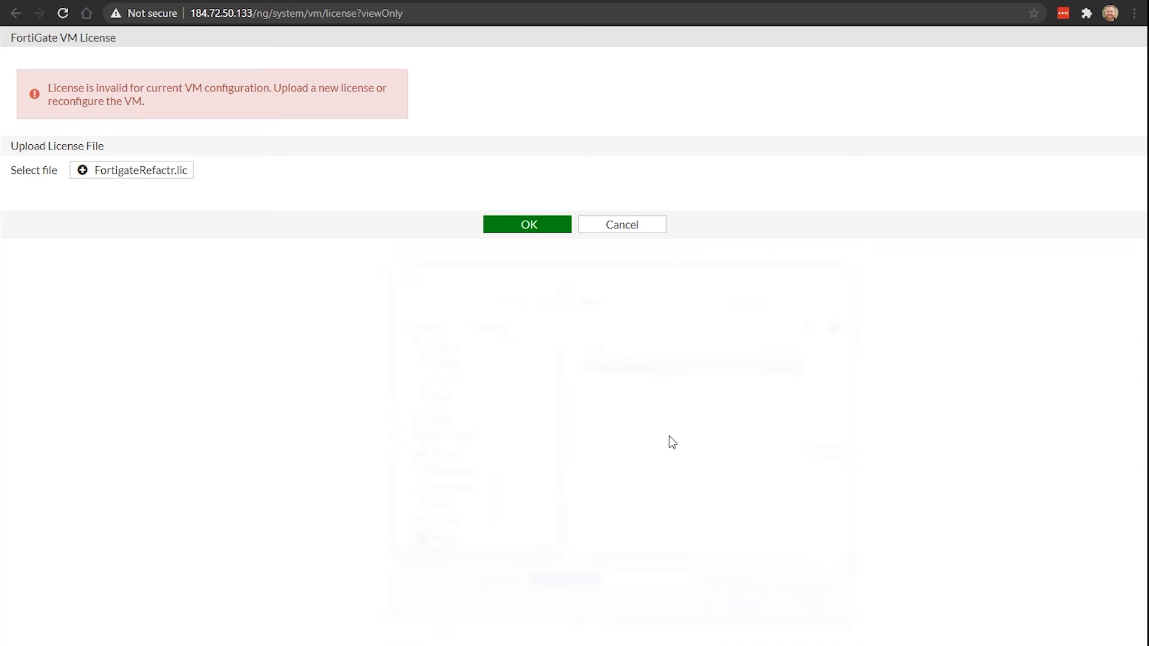
{"action": "left_click", "coordinate": [543, 228]}
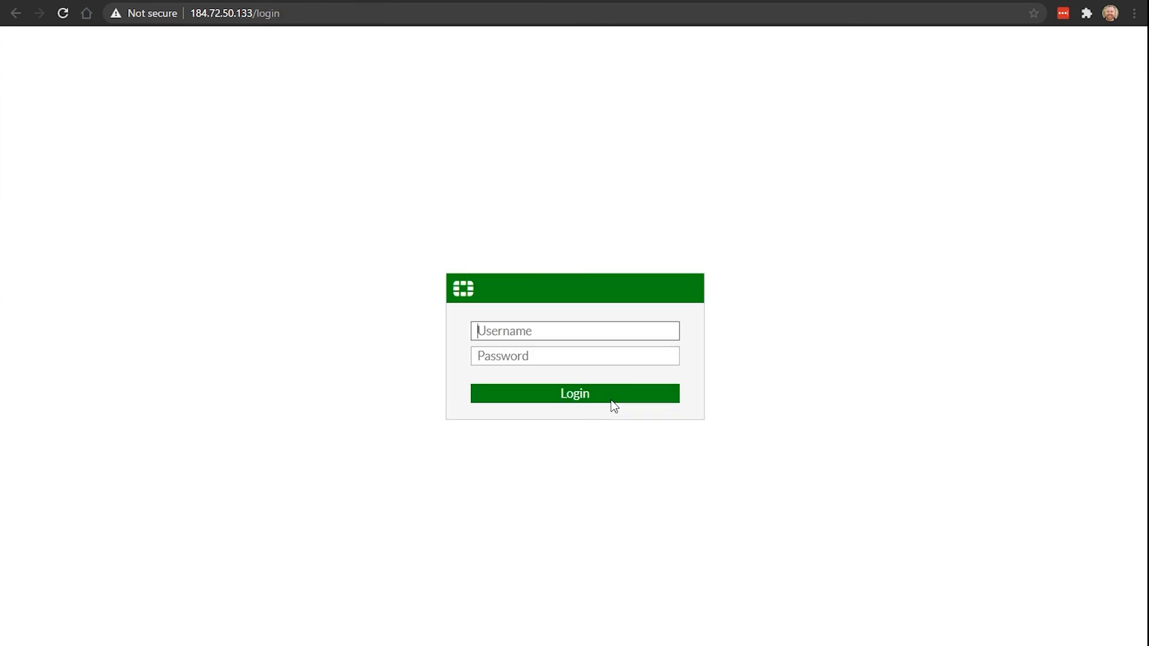
Log in again as admin with the account password to open the licensed FortiGate's management interface.
{"action": "type", "text": "admin"}
{"action": "key", "text": "Tab"}
{"action": "type", "text": "*******"}
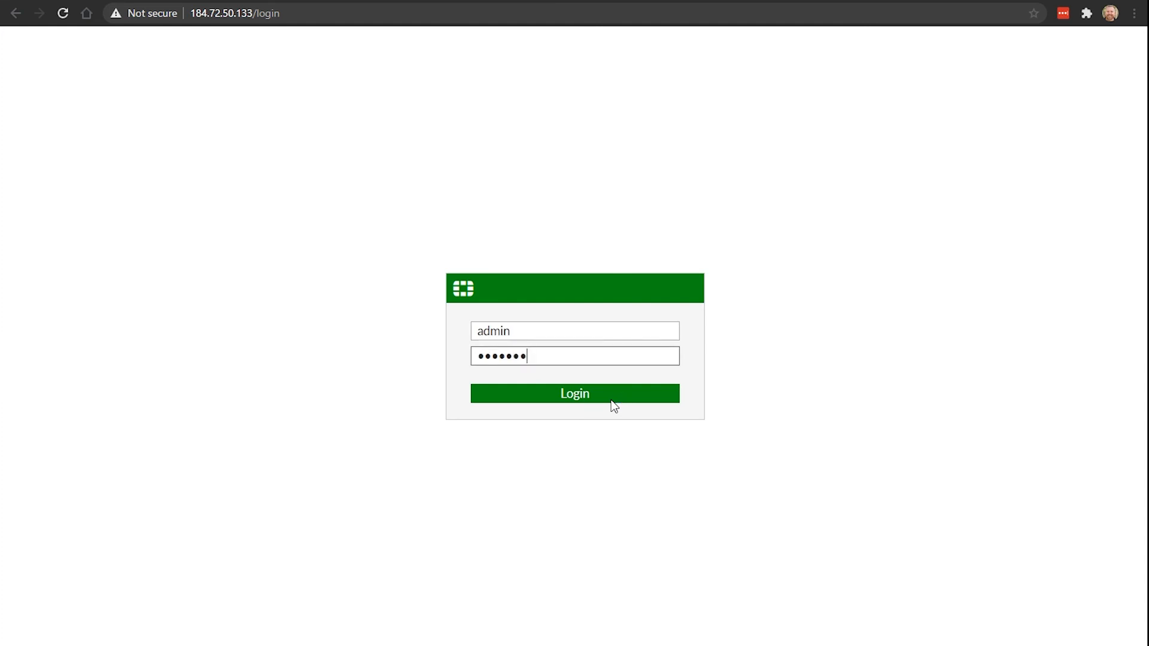
{"action": "left_click", "coordinate": [611, 400]}
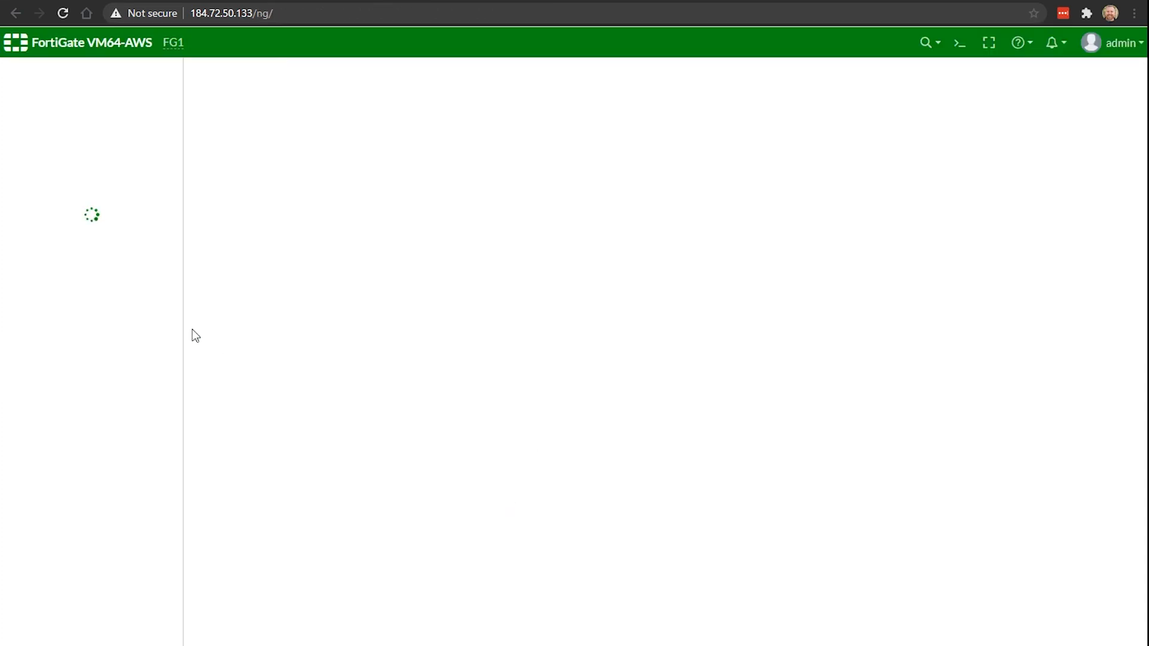